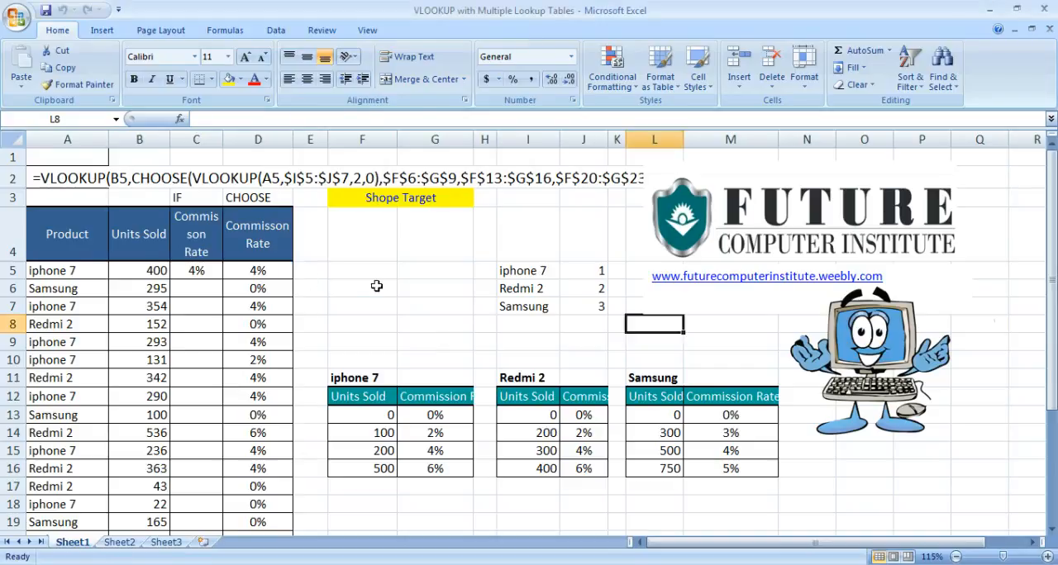
Examine the product sales table header and the iphone 7, Redmi 2 and Samsung commission tables.
{"action": "left_click", "coordinate": [376, 286]}
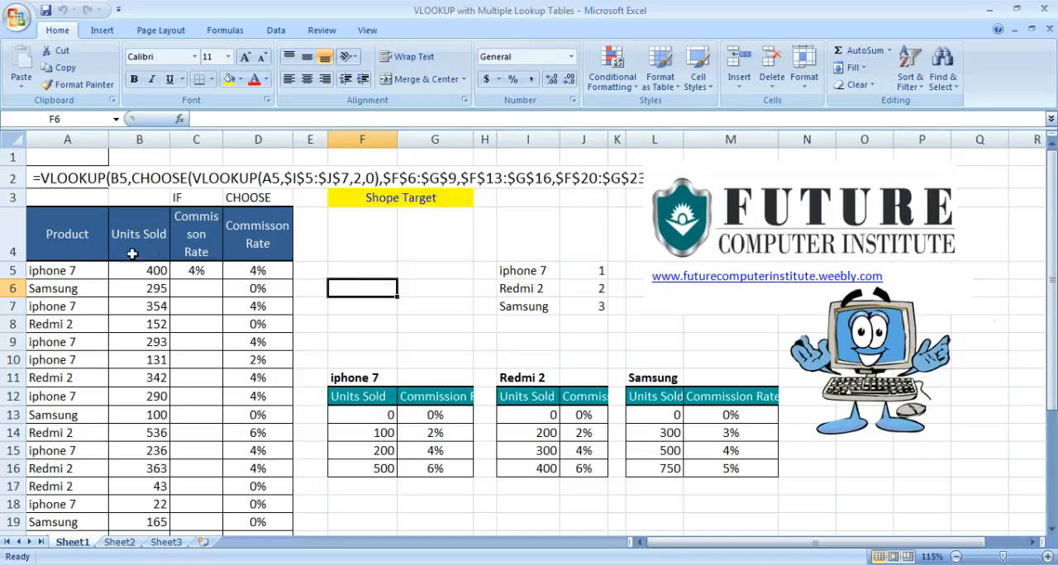
{"action": "left_click", "coordinate": [76, 237]}
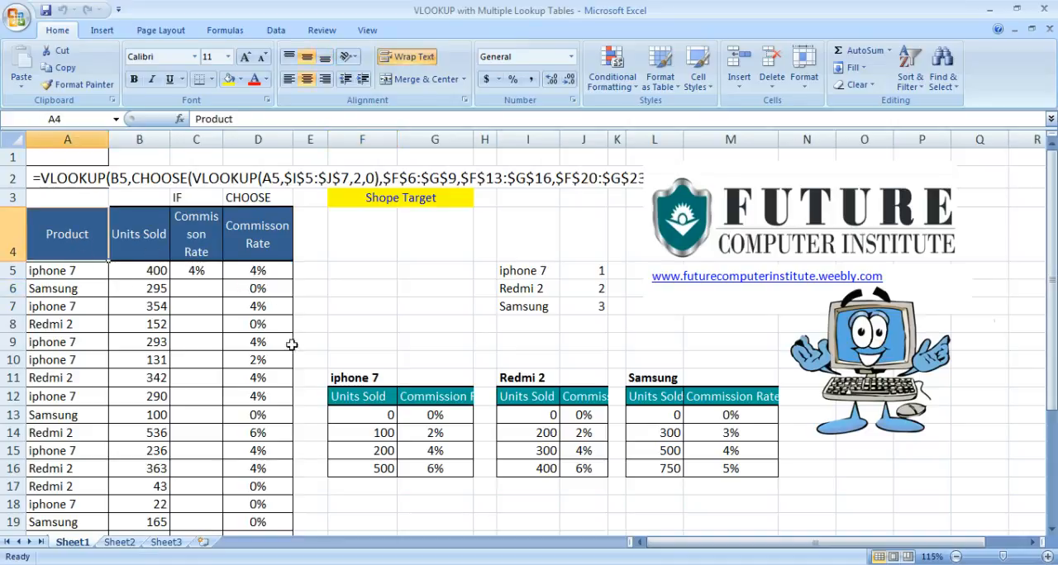
{"action": "left_click_drag", "start_coordinate": [367, 402], "coordinate": [374, 419]}
{"action": "left_click", "coordinate": [374, 451]}
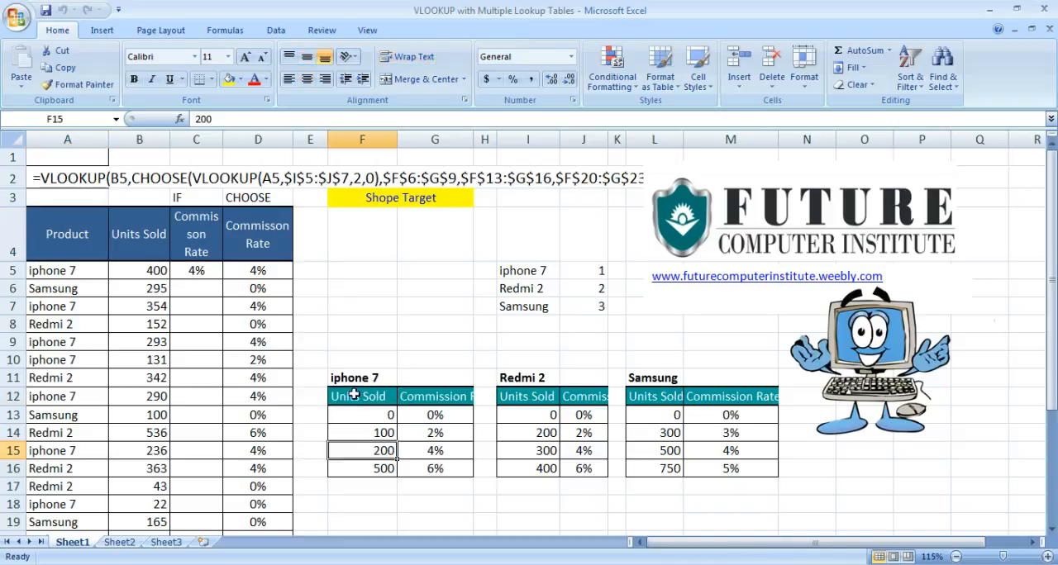
{"action": "left_click", "coordinate": [381, 381]}
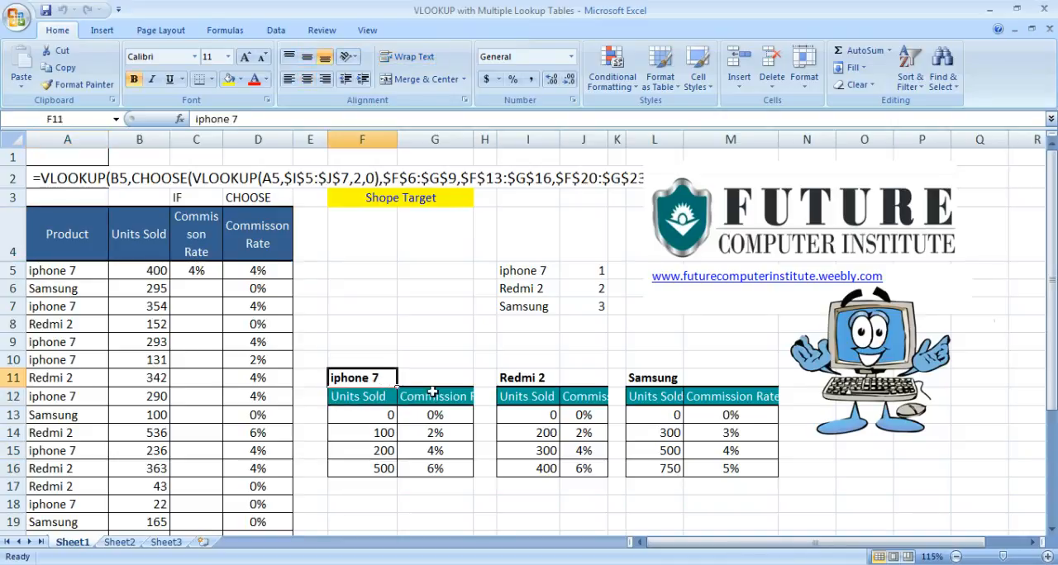
{"action": "left_click", "coordinate": [544, 382]}
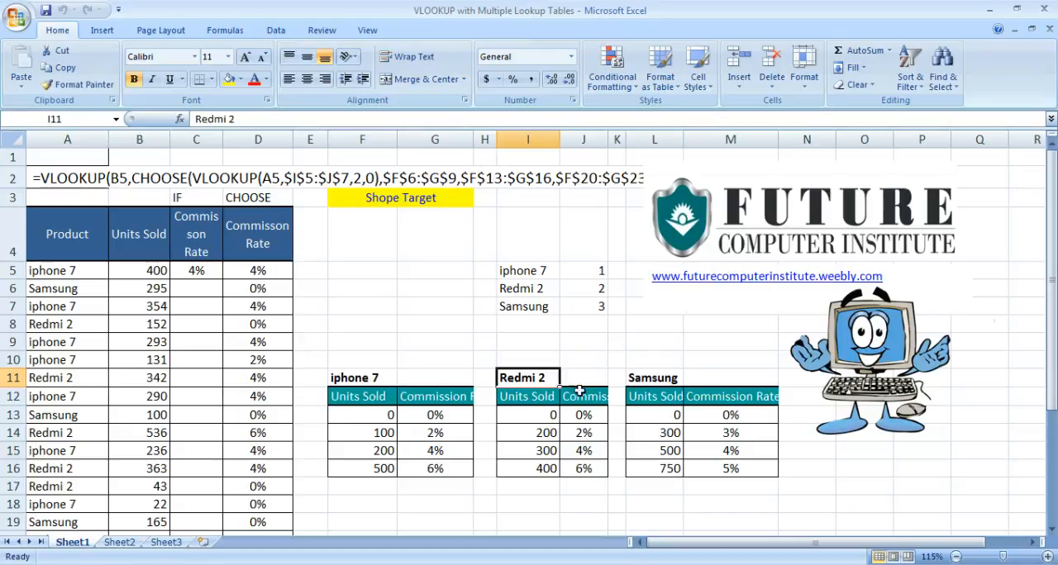
{"action": "left_click", "coordinate": [653, 378]}
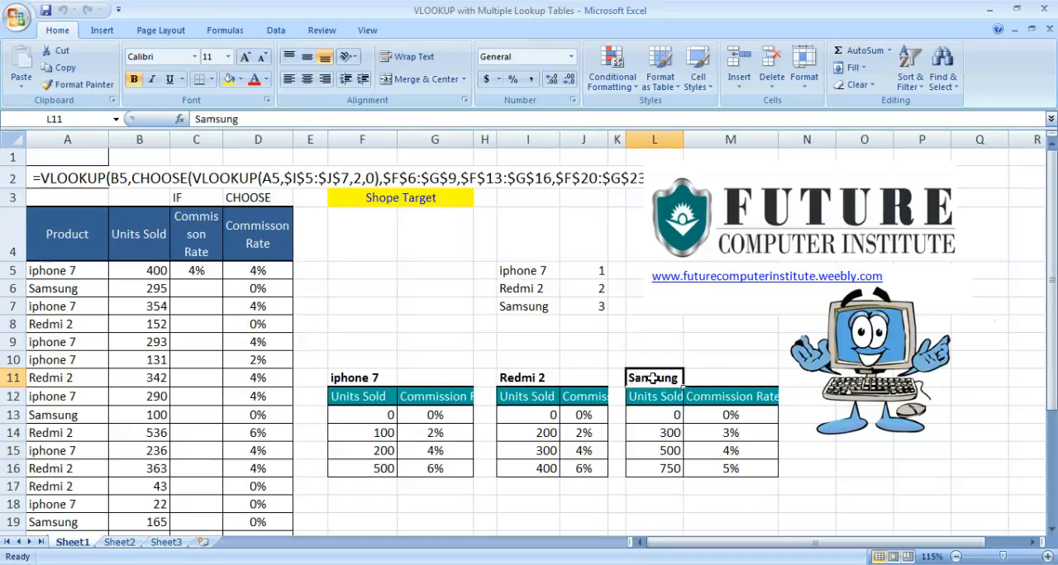
{"action": "left_click", "coordinate": [370, 381]}
{"action": "left_click", "coordinate": [533, 379]}
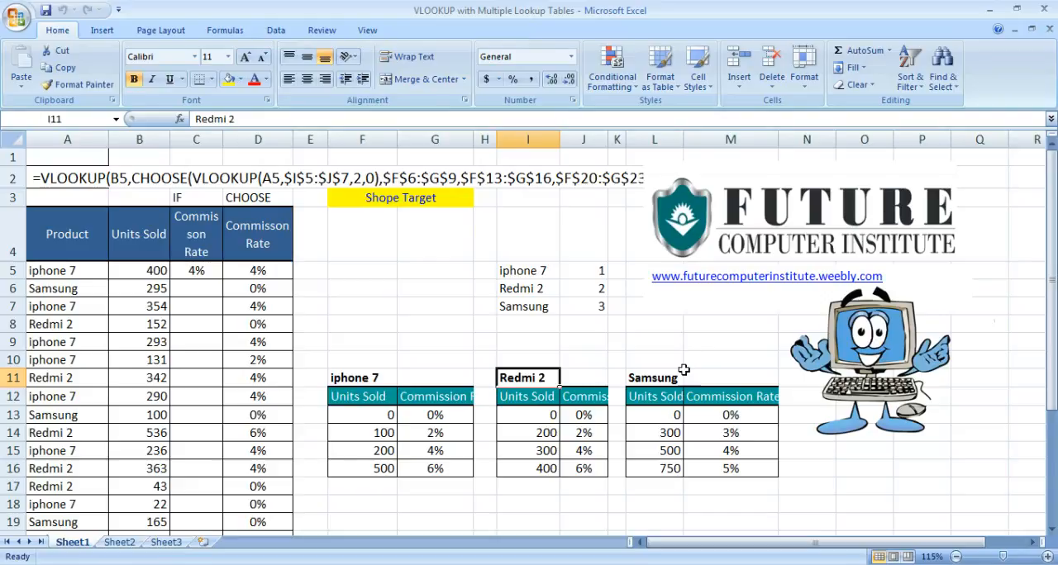
{"action": "left_click", "coordinate": [662, 382]}
Examine the products and units sold in the sales table and the unit thresholds and rates in the iphone 7 table.
{"action": "left_click", "coordinate": [205, 307]}
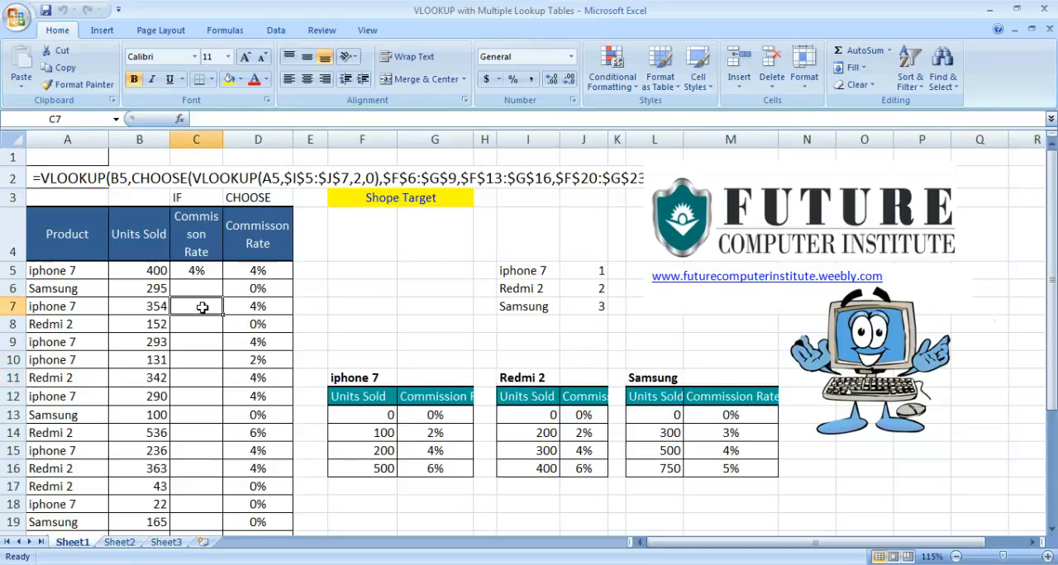
{"action": "left_click", "coordinate": [90, 327]}
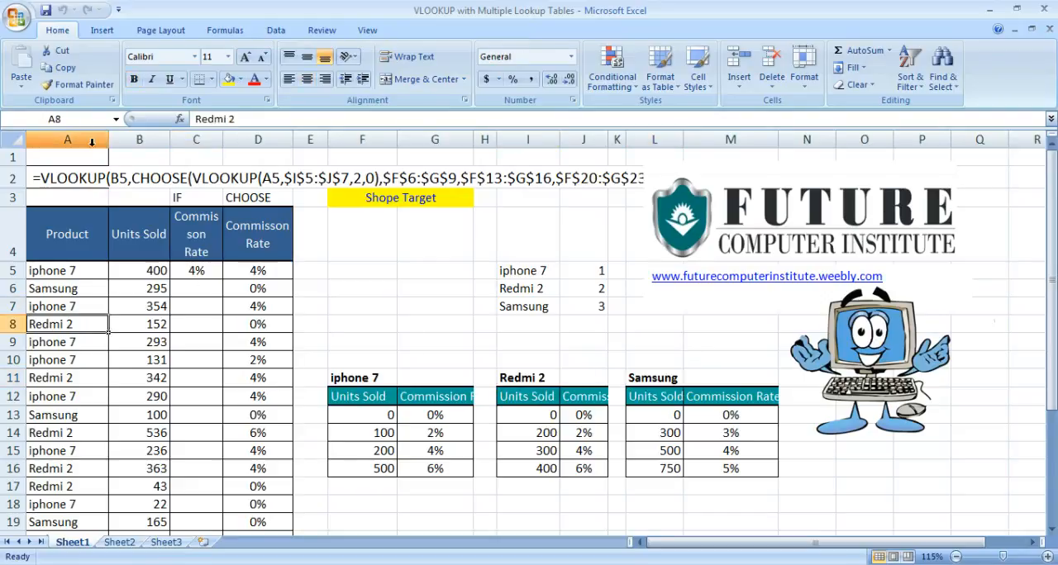
{"action": "left_click_drag", "start_coordinate": [61, 274], "coordinate": [53, 394]}
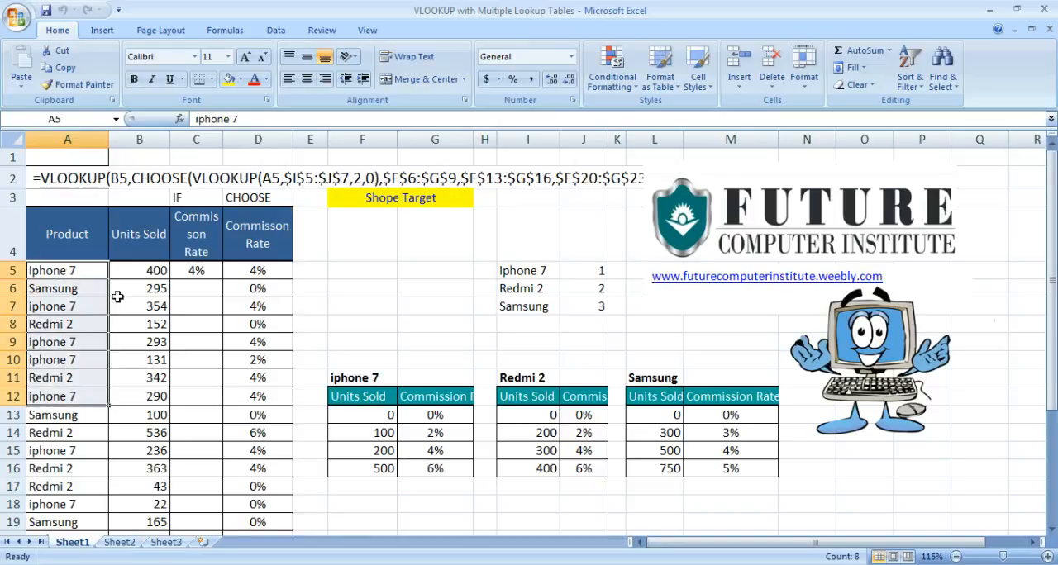
{"action": "left_click", "coordinate": [147, 271]}
{"action": "left_click", "coordinate": [145, 305]}
{"action": "left_click", "coordinate": [138, 356]}
{"action": "left_click", "coordinate": [376, 205]}
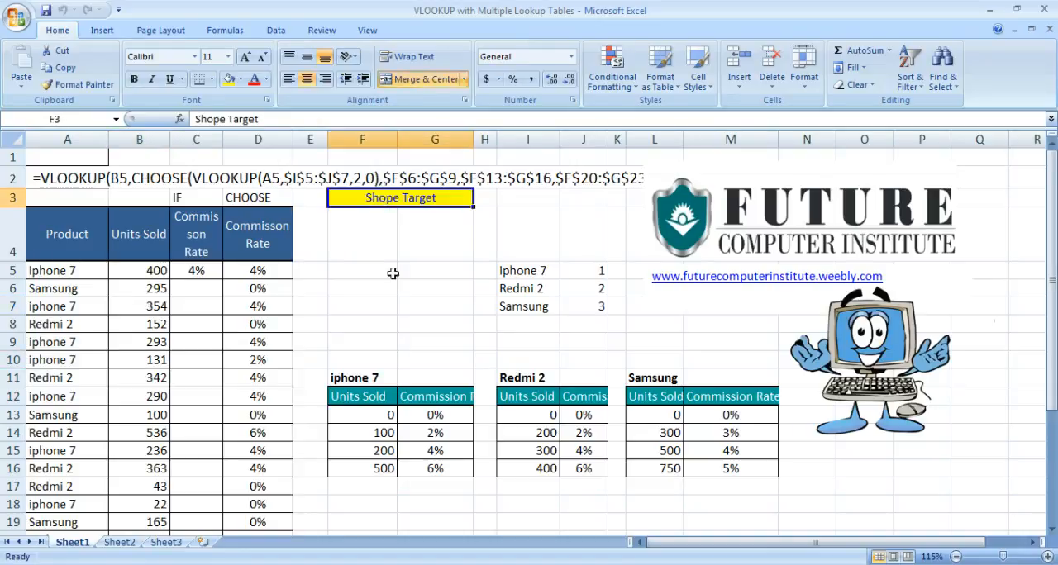
{"action": "left_click", "coordinate": [384, 416]}
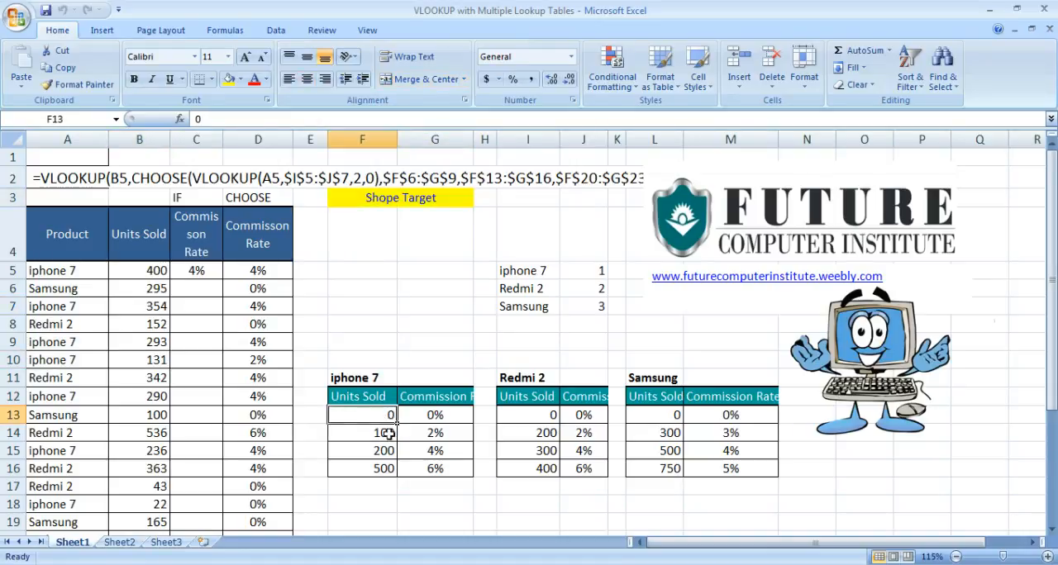
{"action": "left_click", "coordinate": [386, 438]}
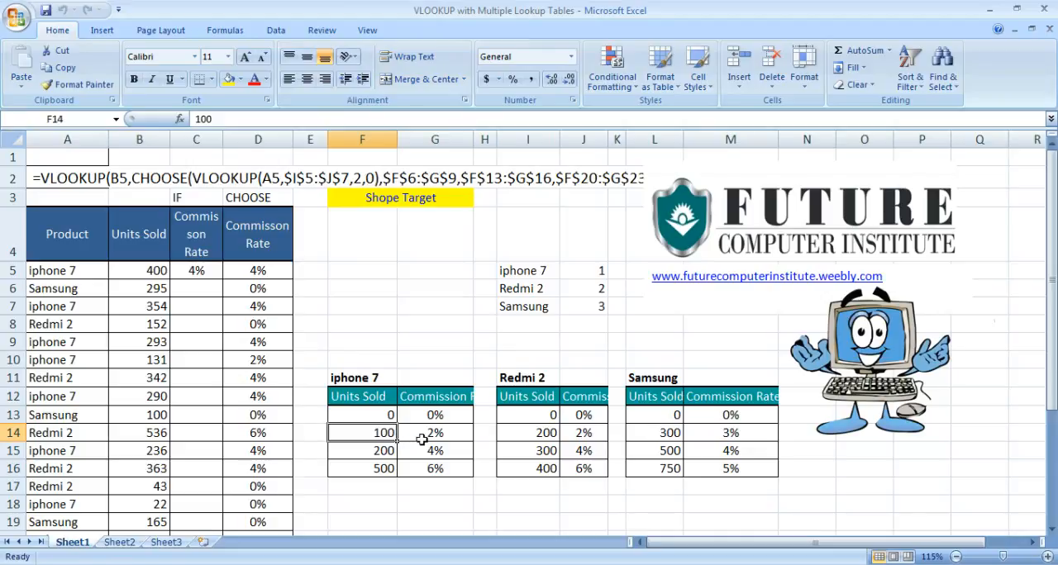
{"action": "left_click", "coordinate": [453, 436]}
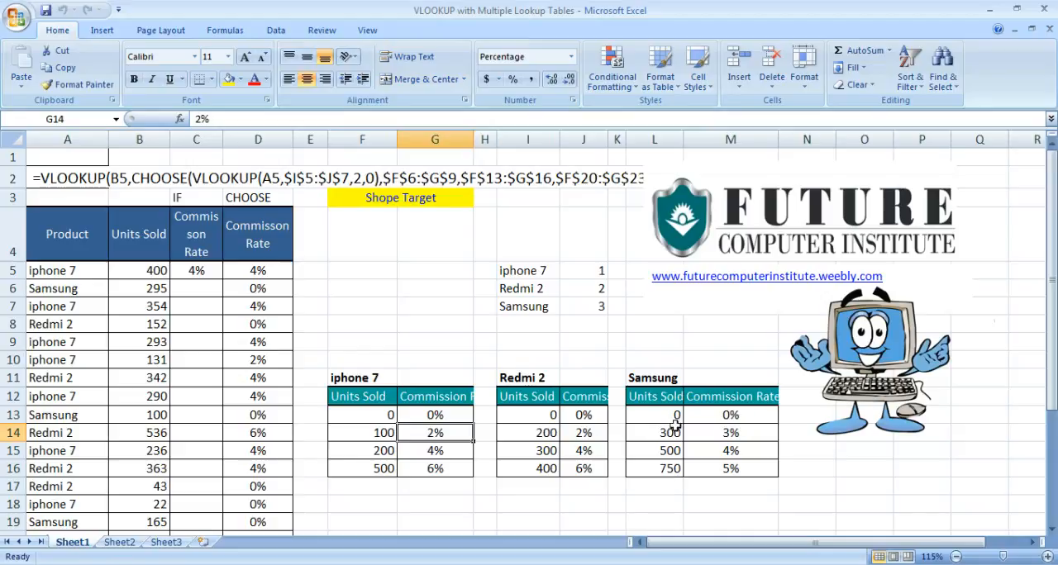
{"action": "left_click", "coordinate": [365, 452]}
{"action": "left_click", "coordinate": [372, 473]}
{"action": "left_click", "coordinate": [453, 471]}
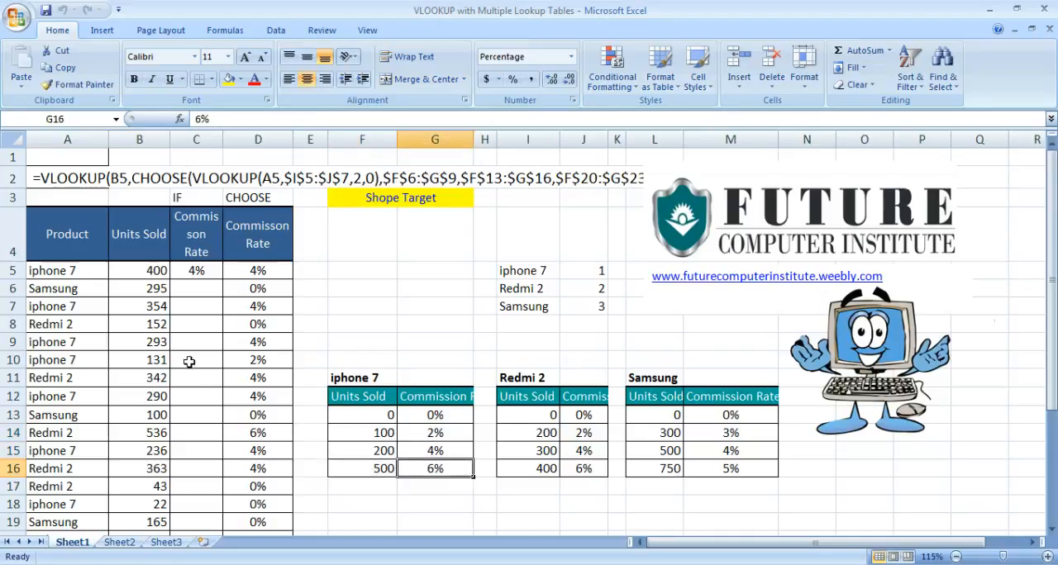
Compare the sales rows and the CHOOSE commission column with the tiers in the three product commission tables.
{"action": "left_click_drag", "start_coordinate": [72, 272], "coordinate": [73, 352]}
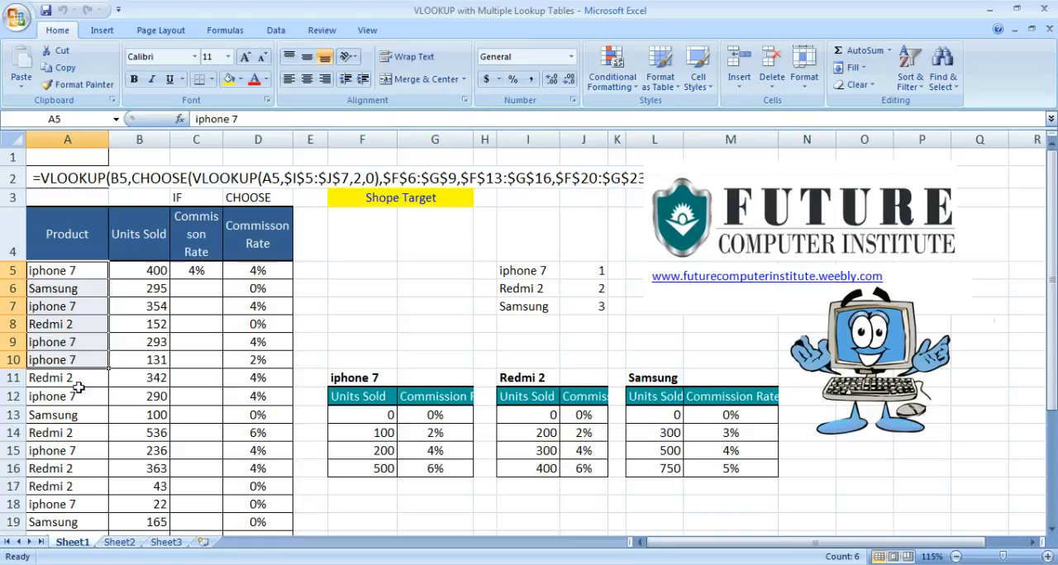
{"action": "left_click", "coordinate": [78, 430]}
{"action": "left_click", "coordinate": [83, 272]}
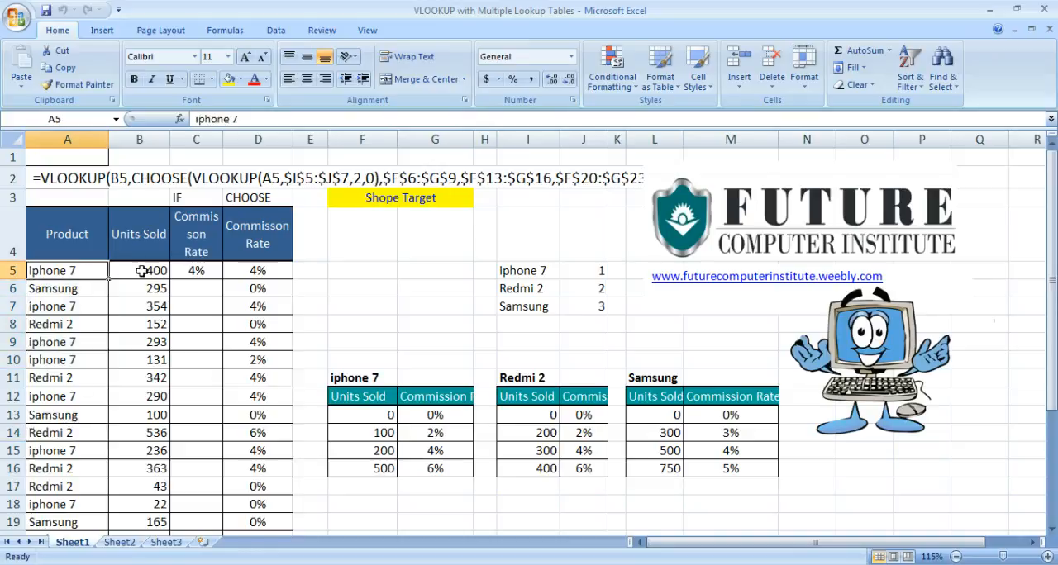
{"action": "left_click", "coordinate": [146, 271]}
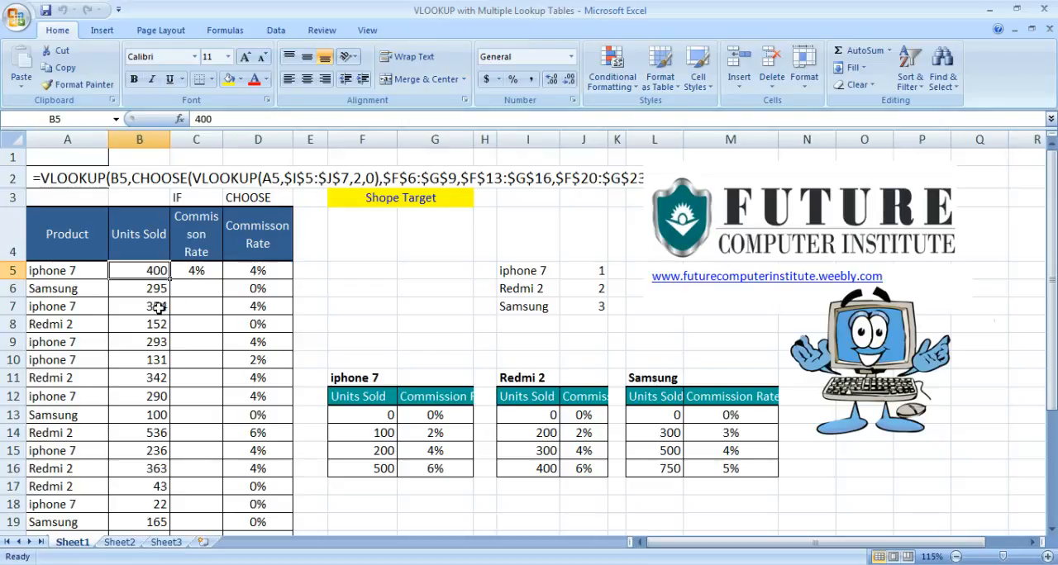
{"action": "left_click", "coordinate": [158, 307]}
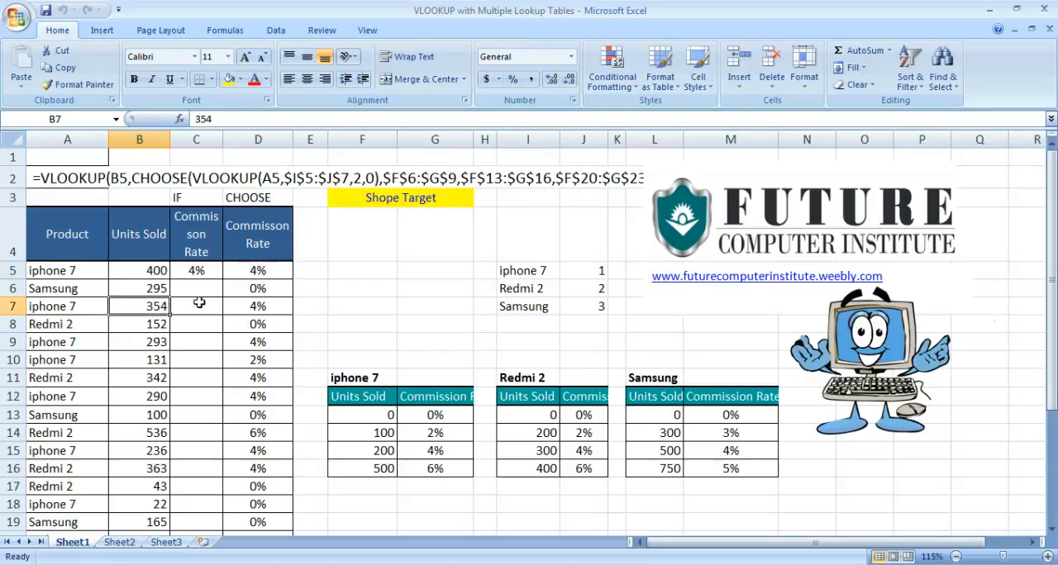
{"action": "left_click", "coordinate": [255, 286]}
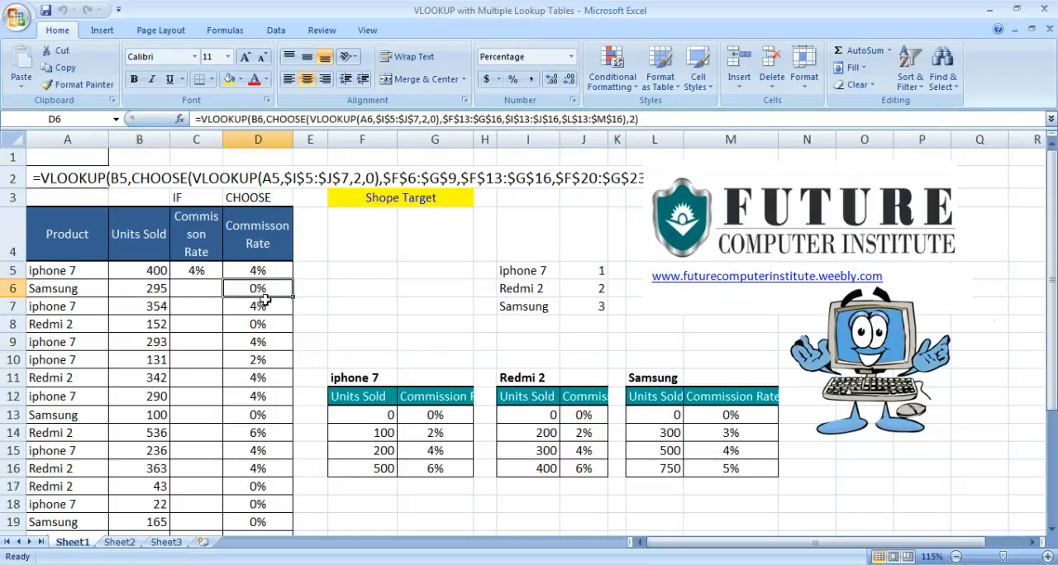
{"action": "left_click_drag", "start_coordinate": [406, 397], "coordinate": [438, 451]}
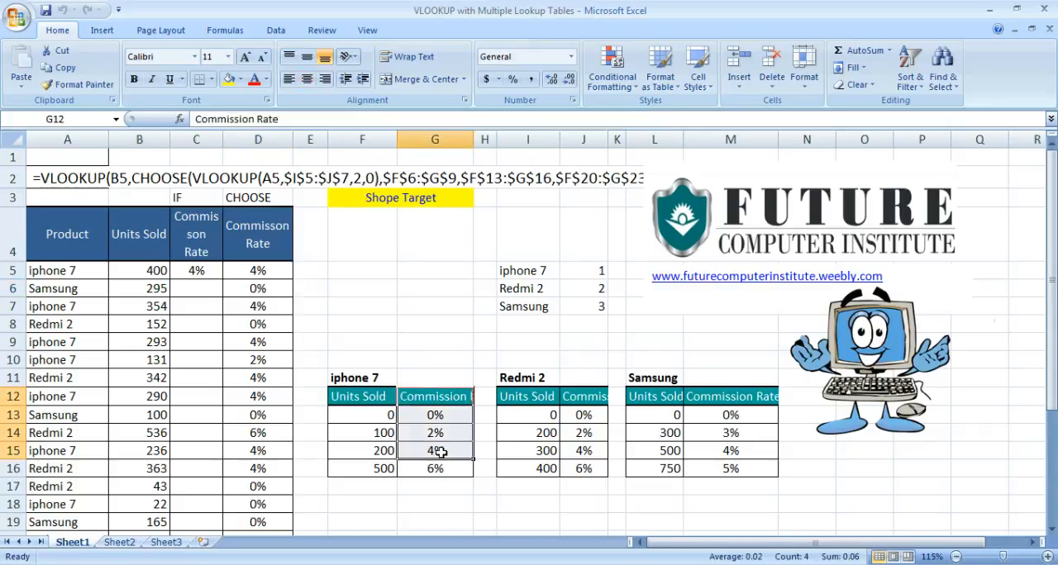
{"action": "left_click", "coordinate": [517, 419]}
{"action": "left_click_drag", "start_coordinate": [518, 418], "coordinate": [529, 469]}
{"action": "left_click_drag", "start_coordinate": [640, 399], "coordinate": [673, 447]}
{"action": "left_click_drag", "start_coordinate": [713, 400], "coordinate": [708, 449]}
{"action": "left_click", "coordinate": [505, 436]}
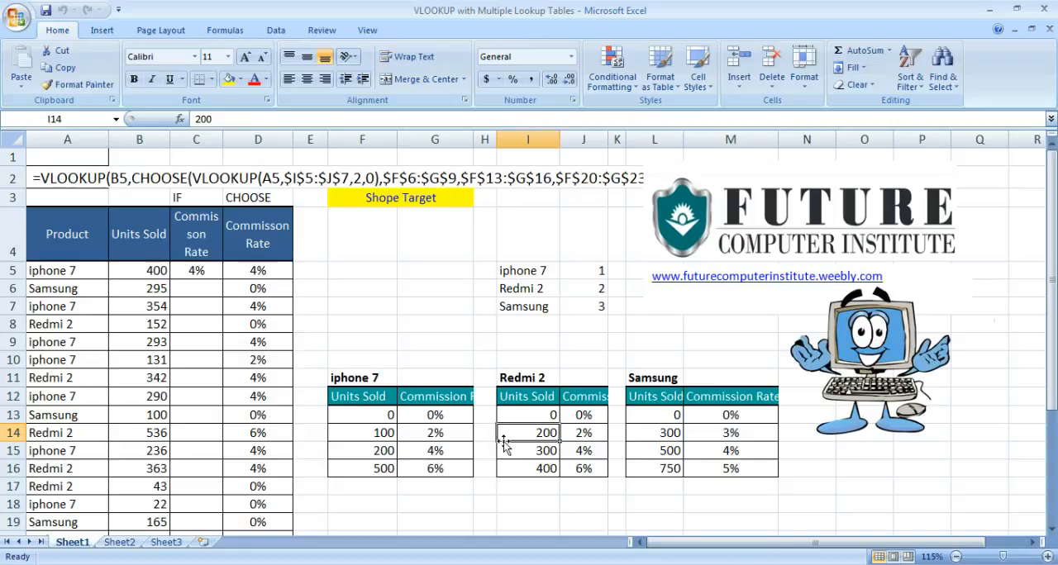
{"action": "left_click", "coordinate": [463, 432]}
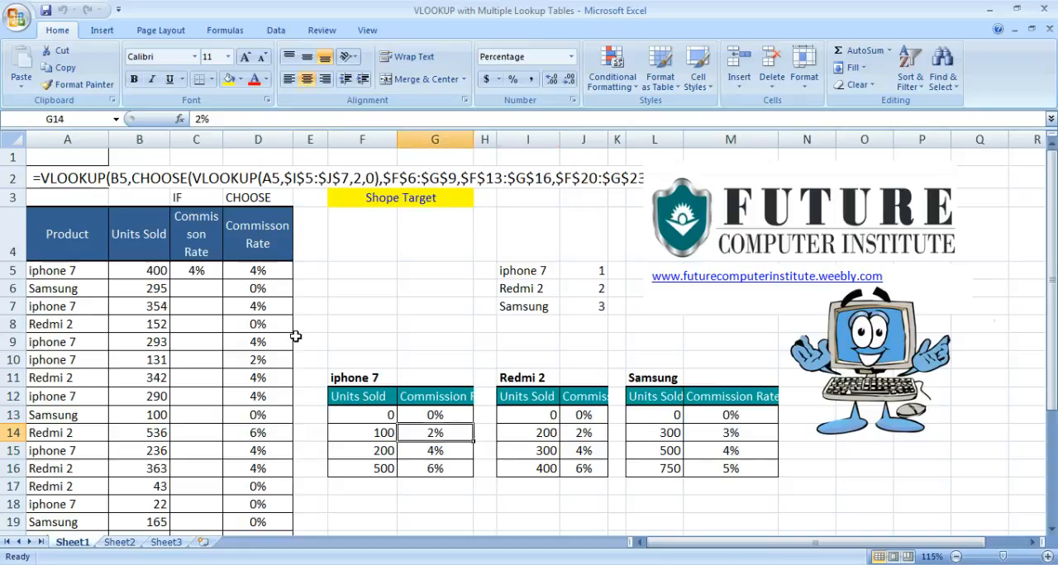
Clear the commission rate formulas from D5:D30 in the CHOOSE column and widen column D.
{"action": "left_click", "coordinate": [263, 287]}
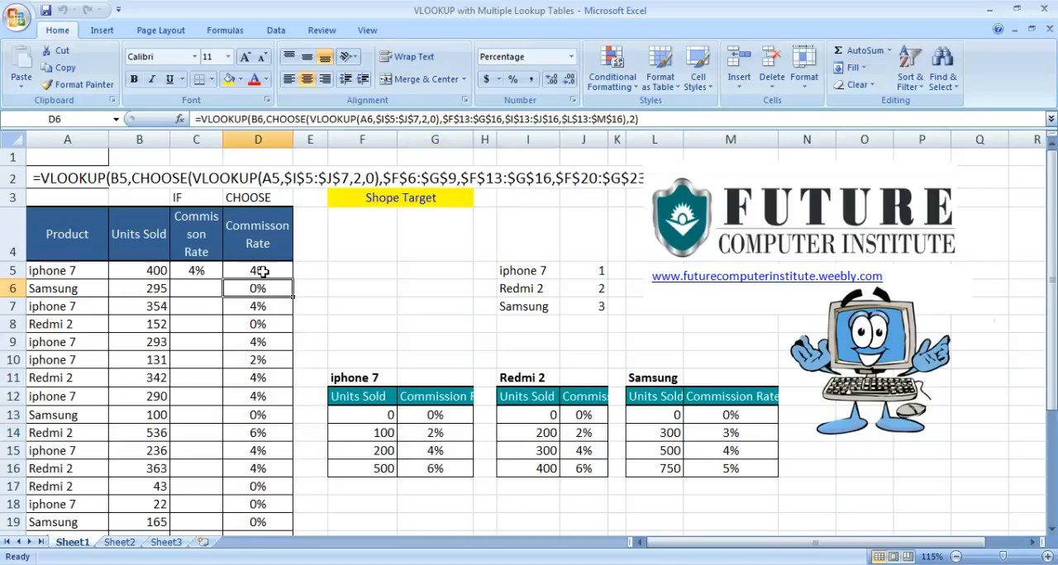
{"action": "left_click", "coordinate": [267, 272]}
{"action": "key", "text": "ctrl+shift+Down"}
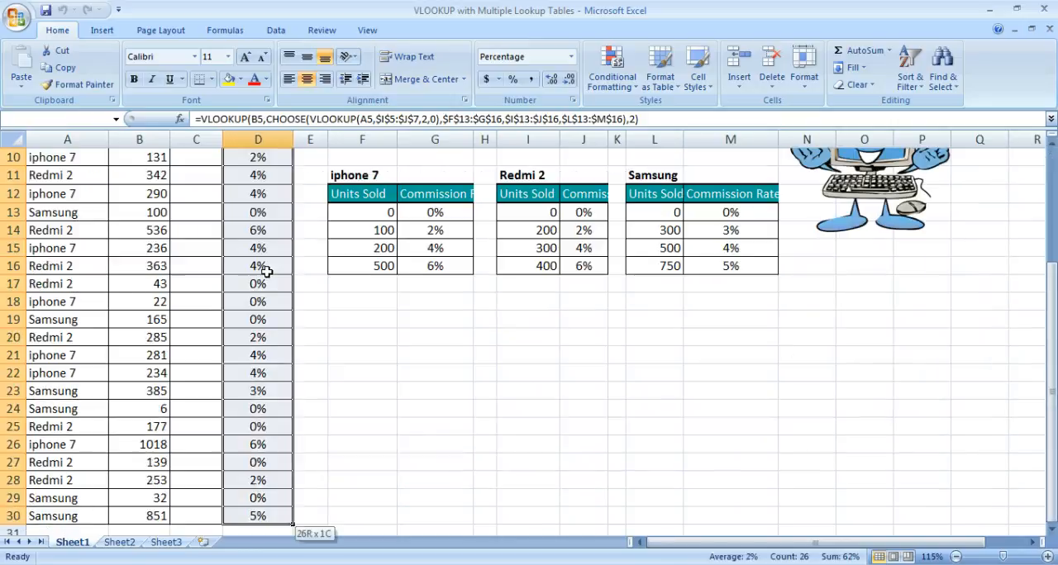
{"action": "key", "text": "Delete"}
{"action": "key", "text": "Up"}
{"action": "left_click", "coordinate": [267, 272]}
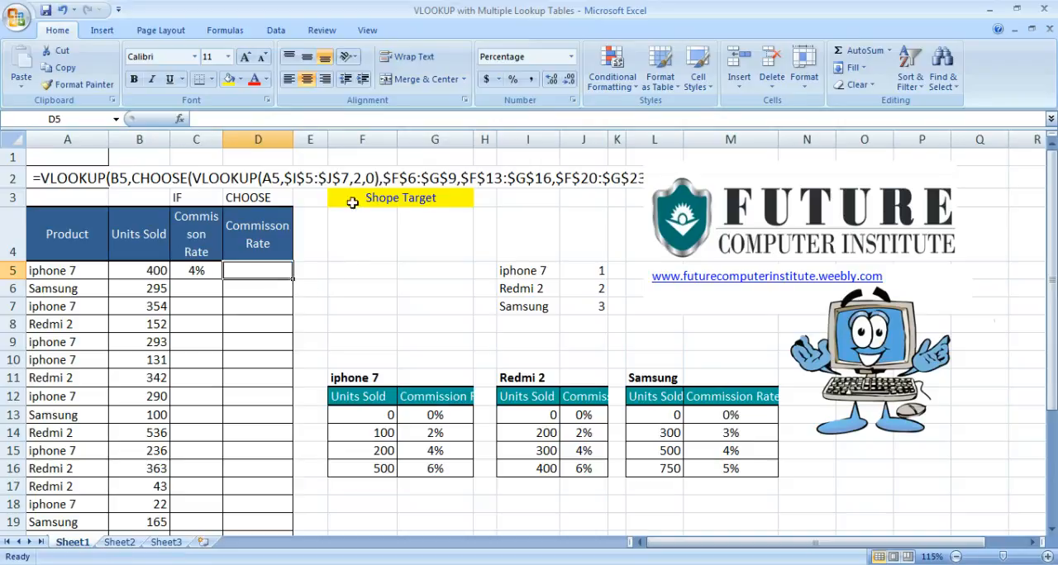
{"action": "left_click_drag", "start_coordinate": [292, 139], "coordinate": [362, 140]}
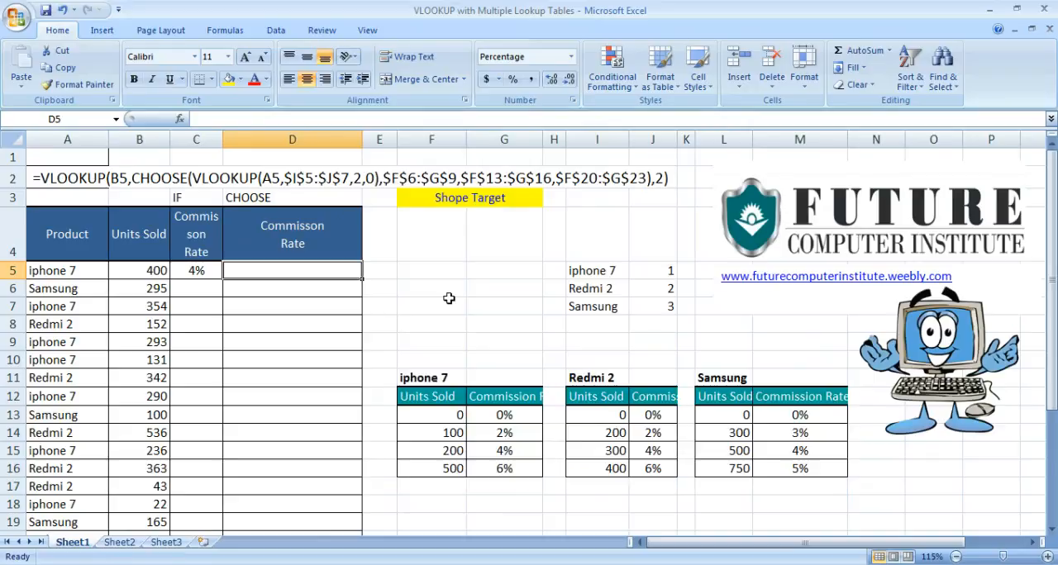
Start a CHOOSE formula in D5 with a nested VLOOKUP as its index number, using product cell A5 as the lookup value.
{"action": "type", "text": "="}
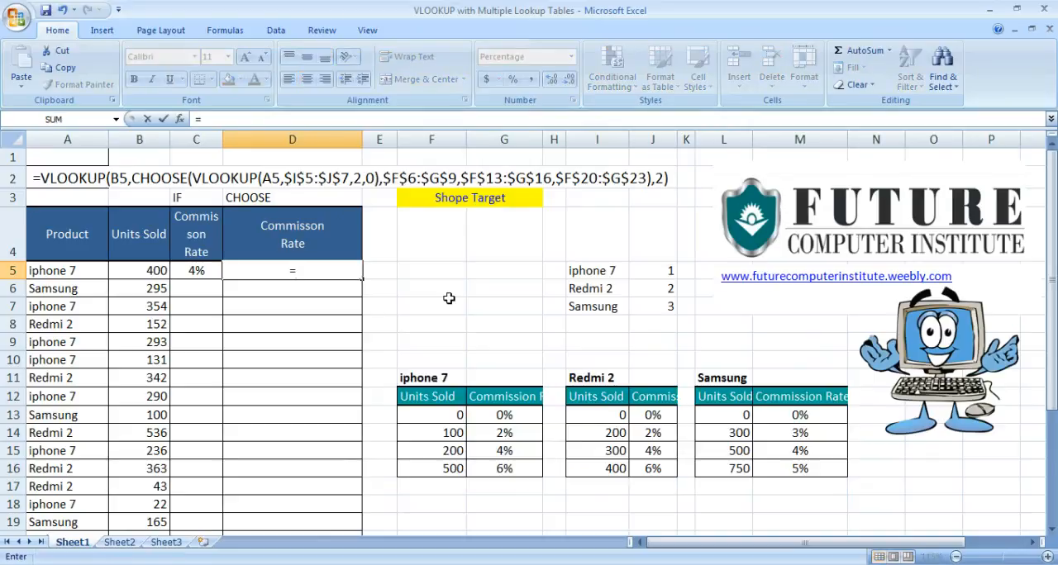
{"action": "type", "text": "cho"}
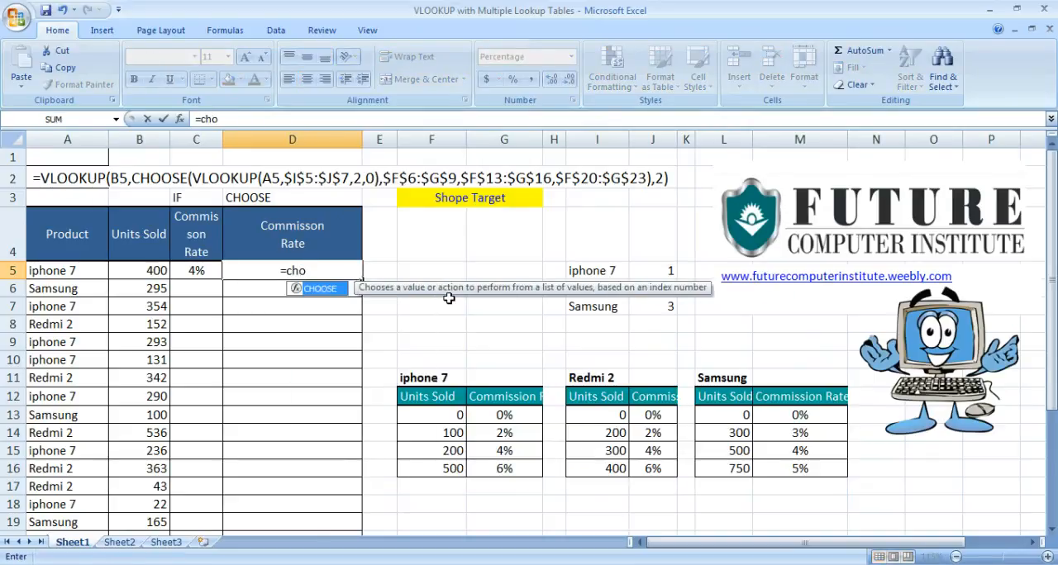
{"action": "key", "text": "Tab"}
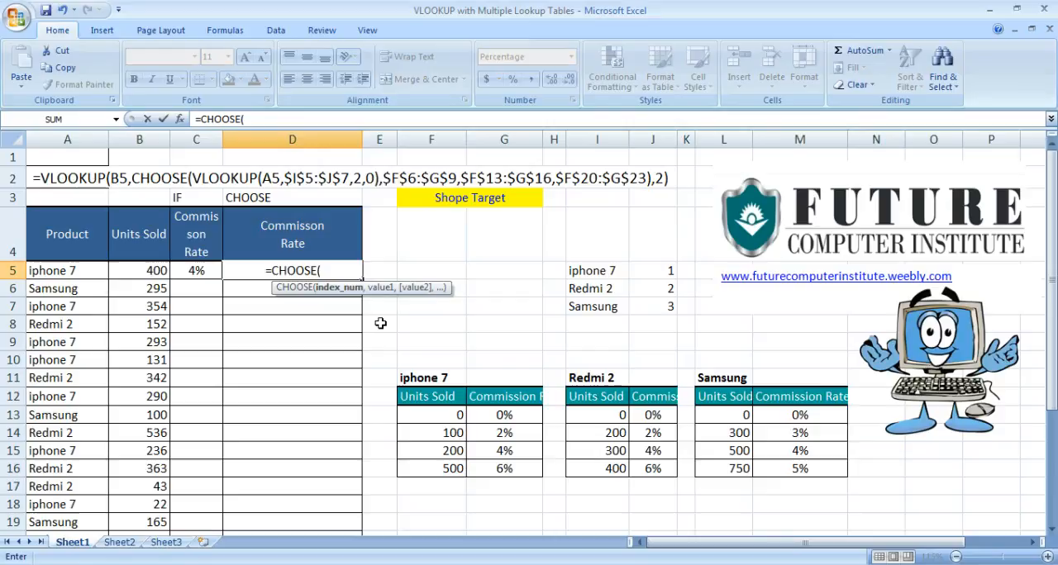
{"action": "type", "text": "vl"}
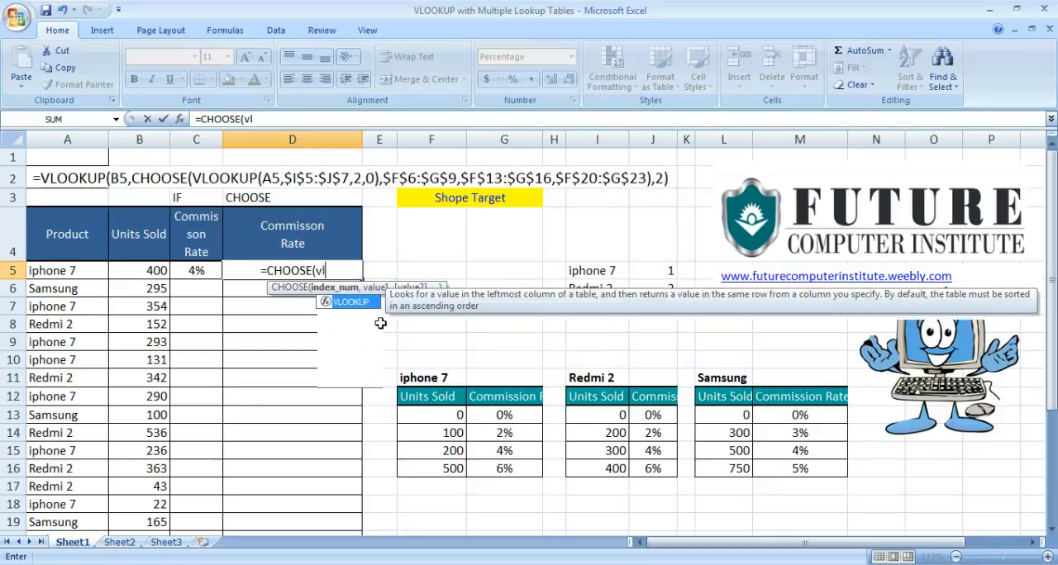
{"action": "key", "text": "Tab"}
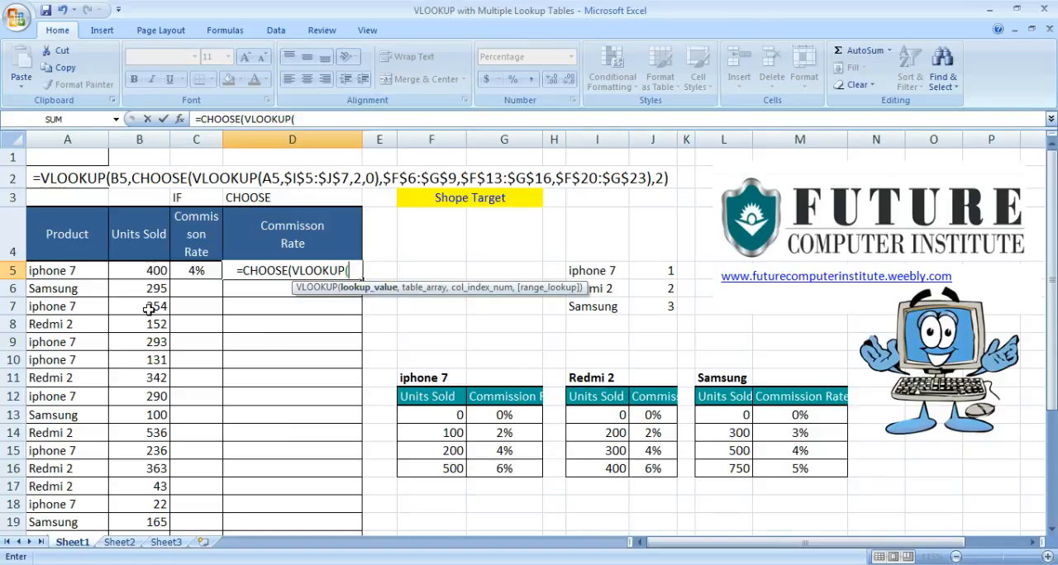
{"action": "left_click", "coordinate": [70, 273]}
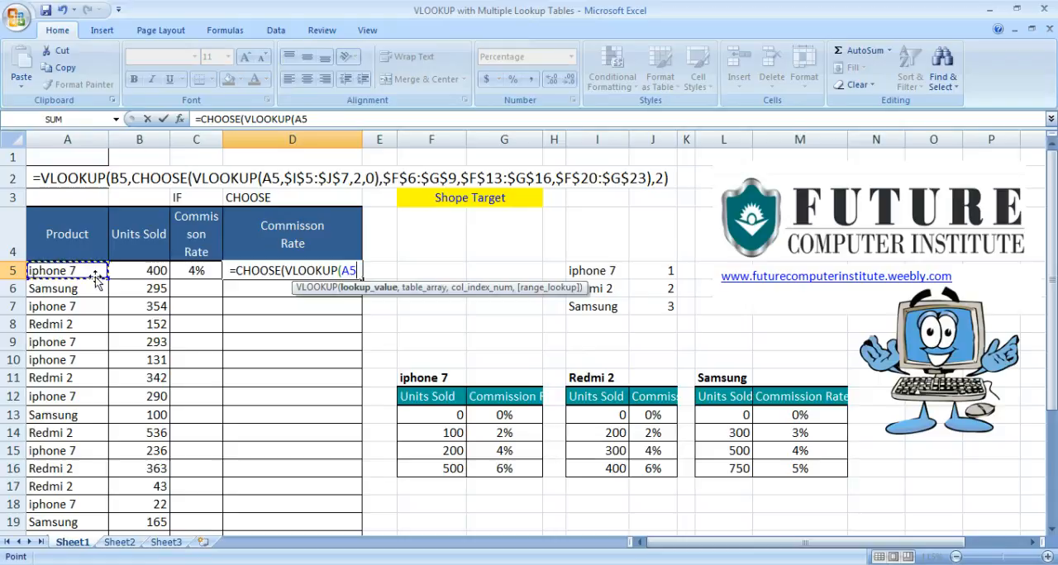
{"action": "type", "text": ","}
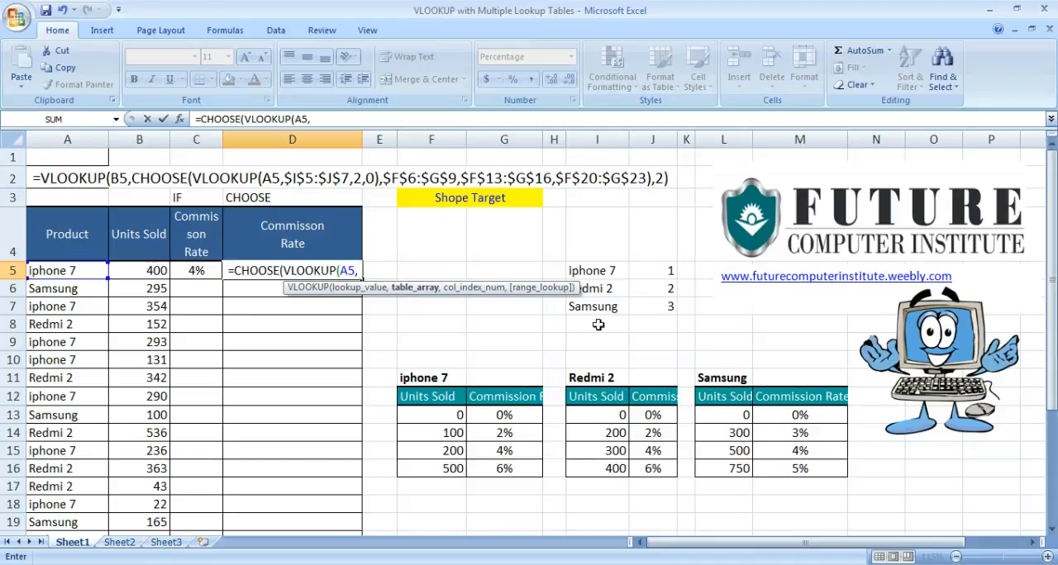
Complete the nested VLOOKUP with the absolute product-number range $I$5:$J$7, column index 2 and exact match 0.
{"action": "left_click_drag", "start_coordinate": [597, 272], "coordinate": [651, 307]}
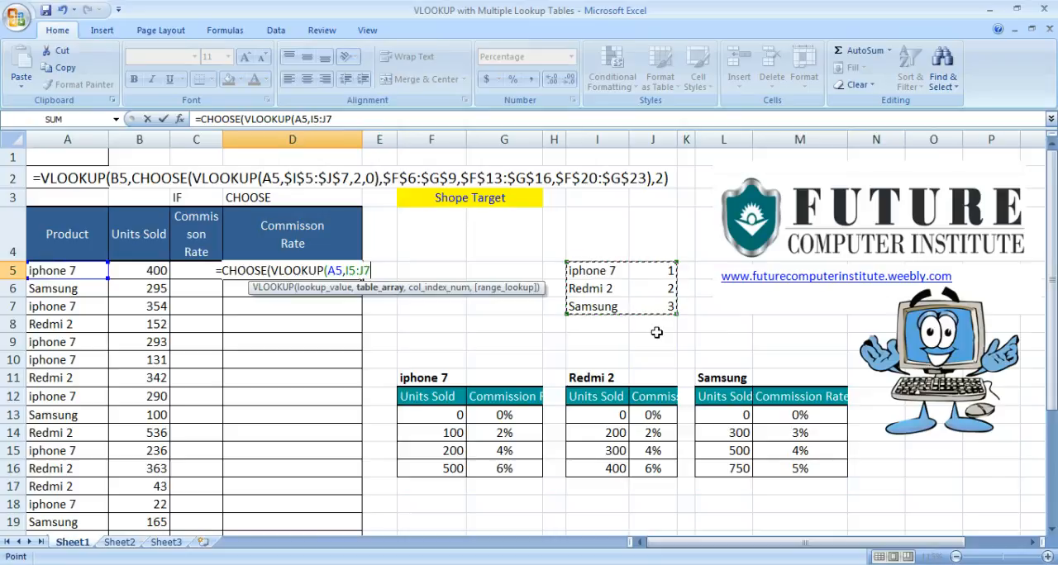
{"action": "key", "text": "F4"}
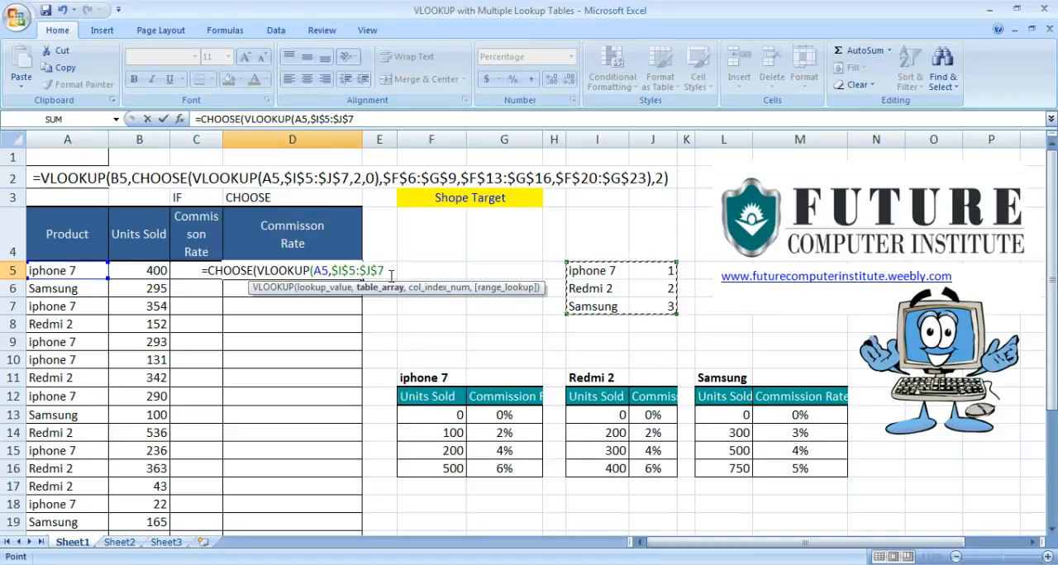
{"action": "type", "text": ","}
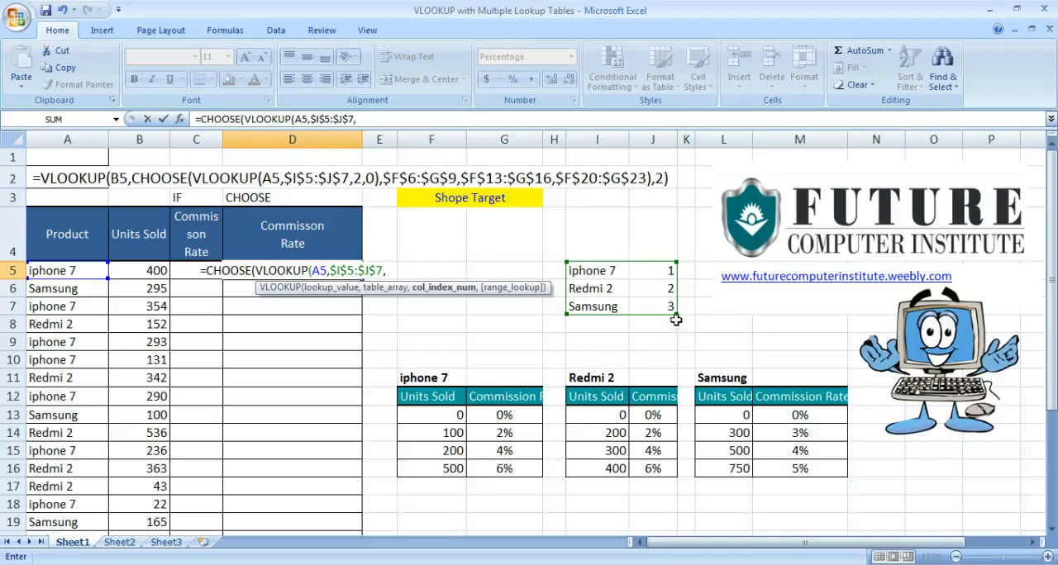
{"action": "type", "text": "2,"}
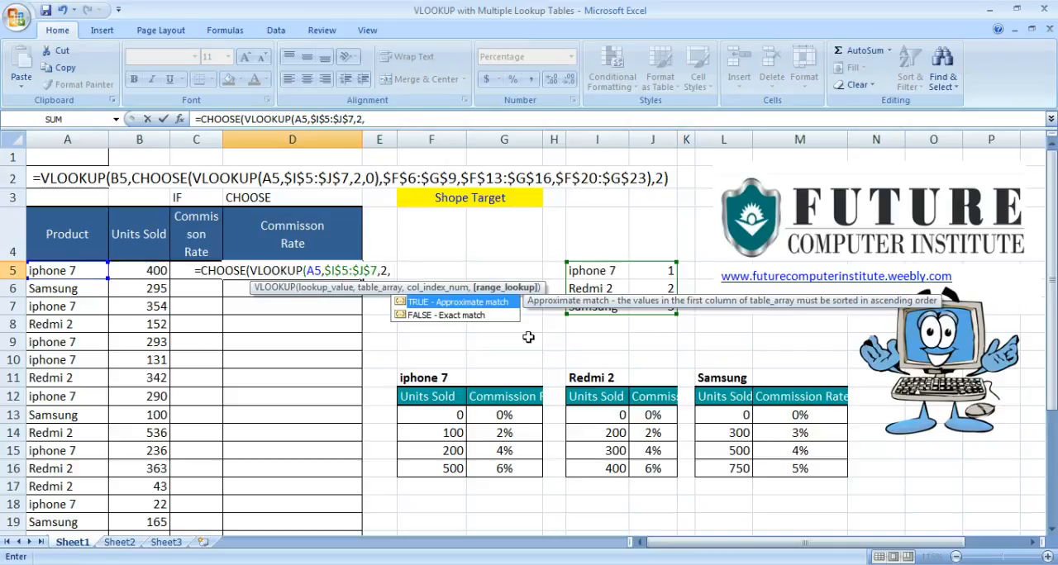
{"action": "type", "text": "0)"}
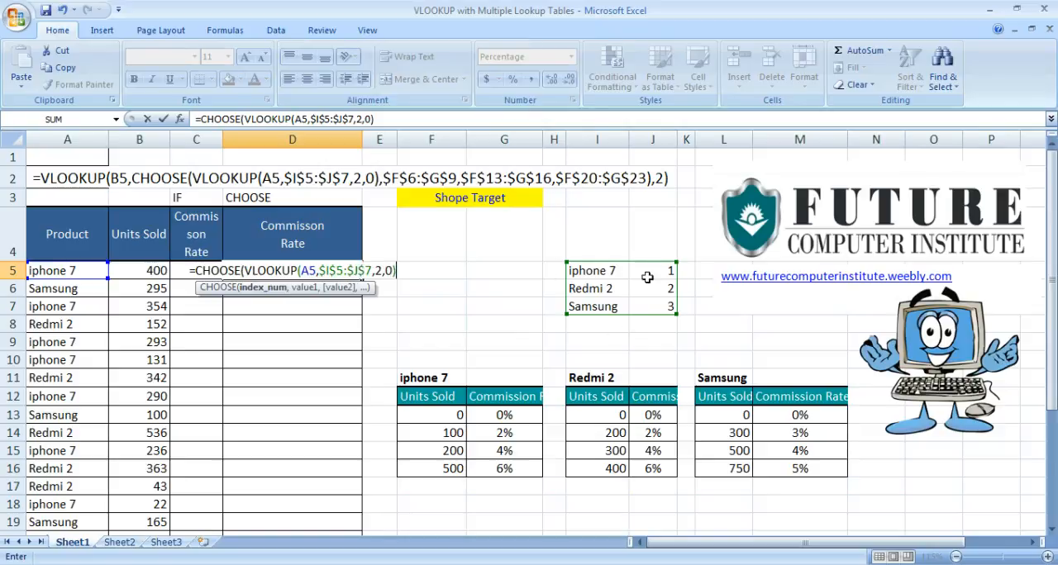
Add the iphone 7 commission tiers $F$13:$G$16 as the first CHOOSE value, with absolute references.
{"action": "type", "text": ","}
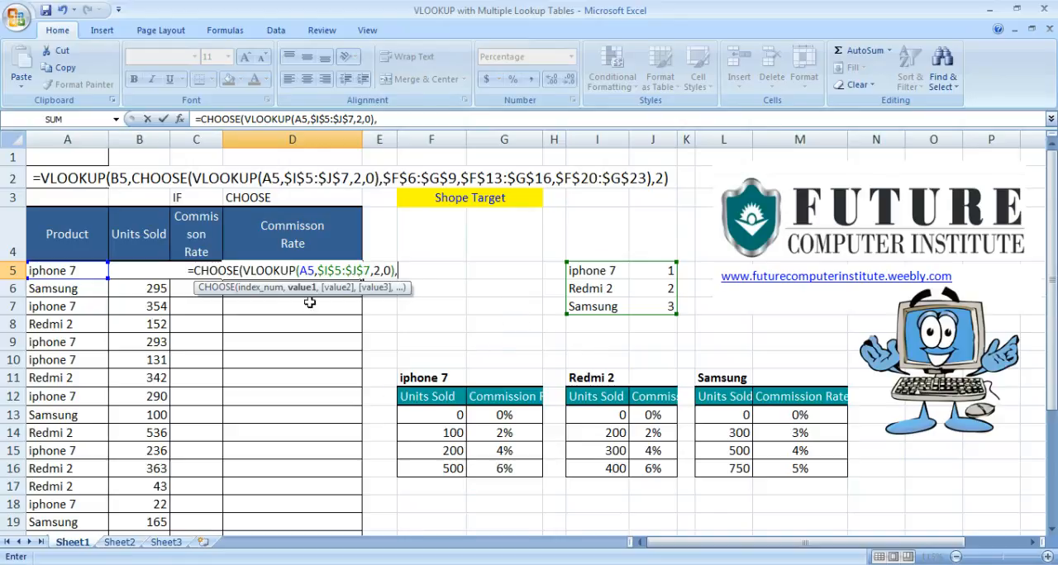
{"action": "left_click_drag", "start_coordinate": [423, 416], "coordinate": [502, 469]}
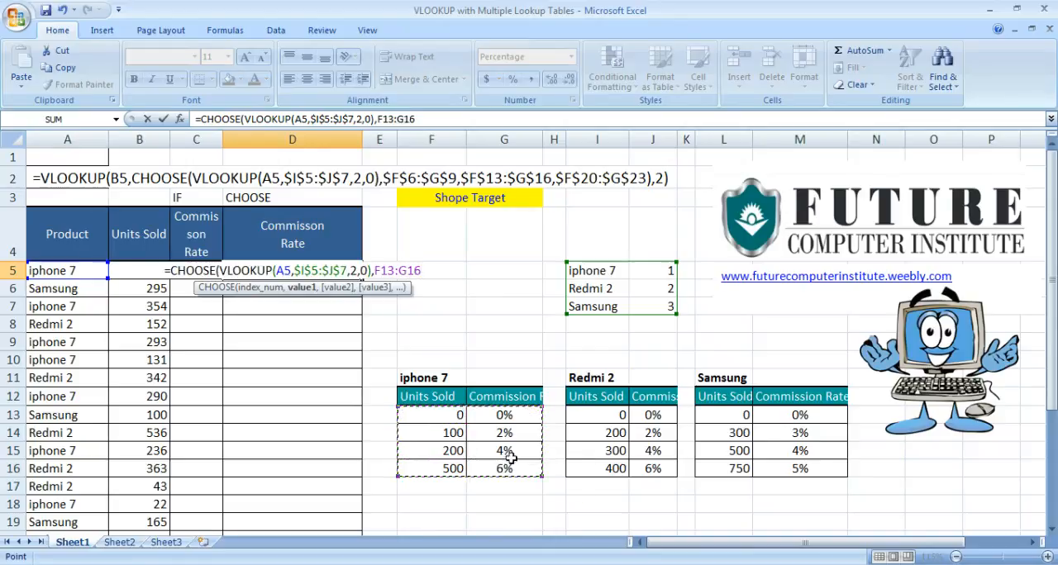
{"action": "key", "text": "F4"}
{"action": "type", "text": ","}
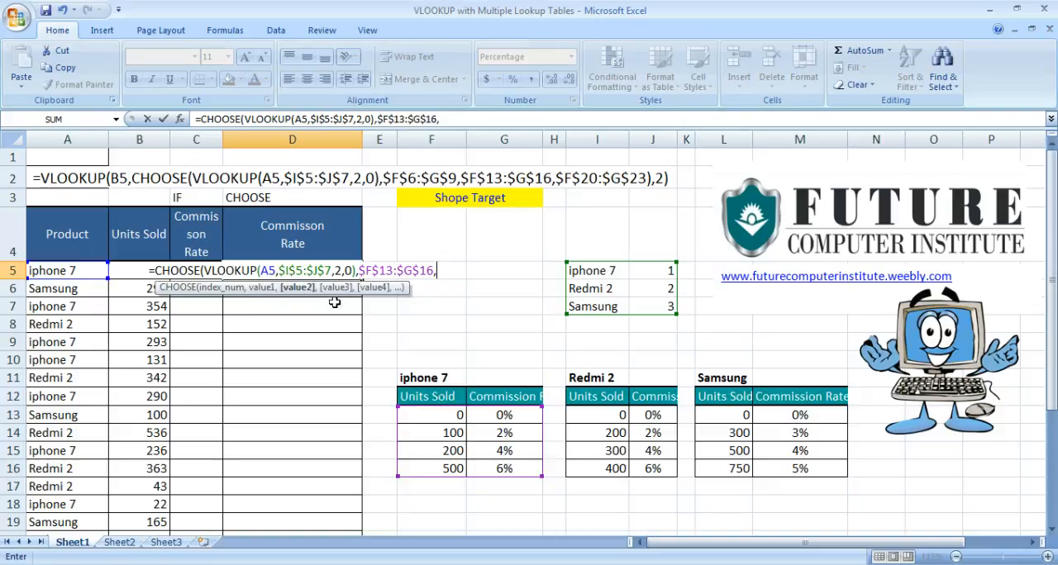
{"action": "left_click_drag", "start_coordinate": [609, 413], "coordinate": [662, 459]}
{"action": "type", "text": ","}
{"action": "key", "text": "BackSpace"}
{"action": "key", "text": "BackSpace"}
{"action": "key", "text": "BackSpace"}
{"action": "key", "text": "BackSpace"}
{"action": "key", "text": "BackSpace"}
{"action": "key", "text": "BackSpace"}
{"action": "key", "text": "BackSpace"}
{"action": "key", "text": "BackSpace"}
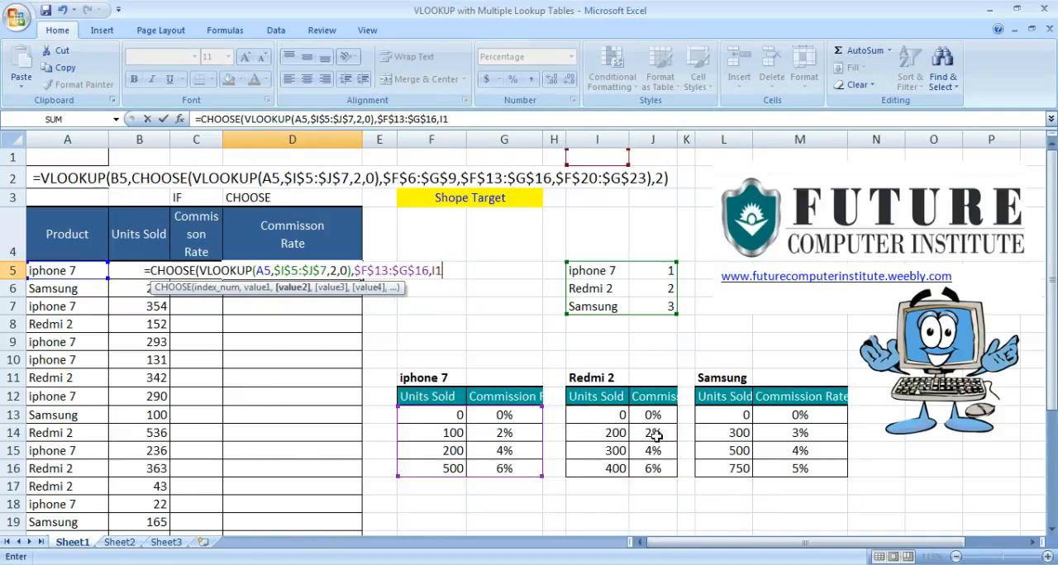
Add the Redmi 2 tiers $I$13:$J$16 and Samsung tiers $L$13:$M$16 as absolute second and third values and close the CHOOSE function.
{"action": "left_click_drag", "start_coordinate": [606, 415], "coordinate": [654, 468]}
{"action": "key", "text": "F4"}
{"action": "type", "text": ","}
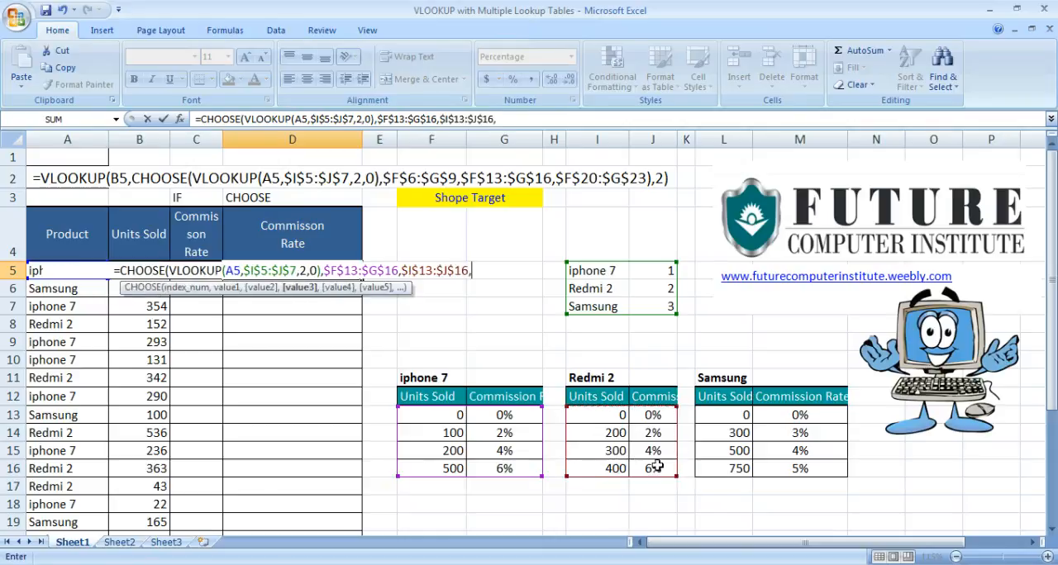
{"action": "left_click_drag", "start_coordinate": [715, 415], "coordinate": [810, 463]}
{"action": "key", "text": "F4"}
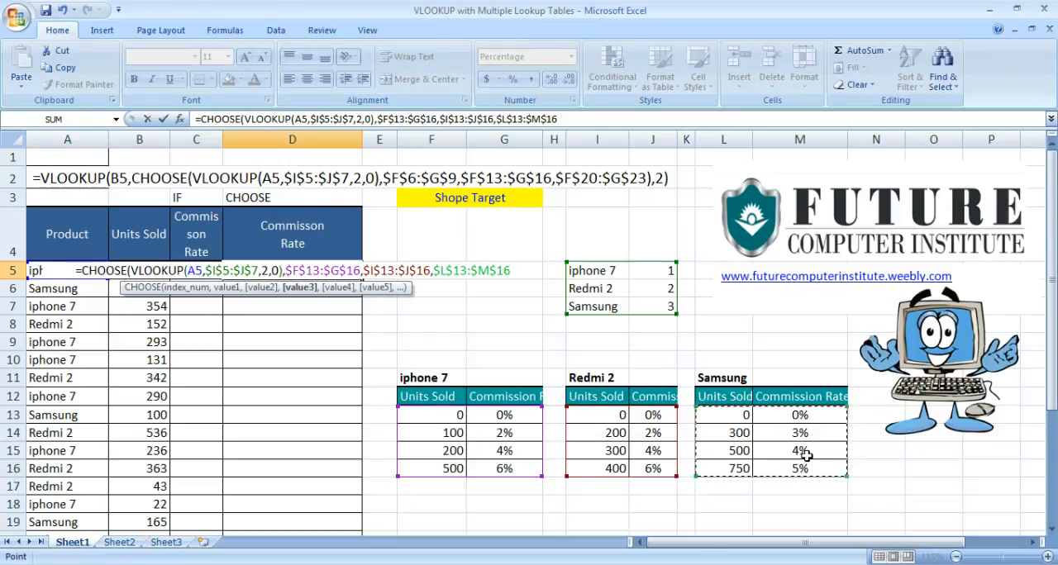
{"action": "type", "text": ")"}
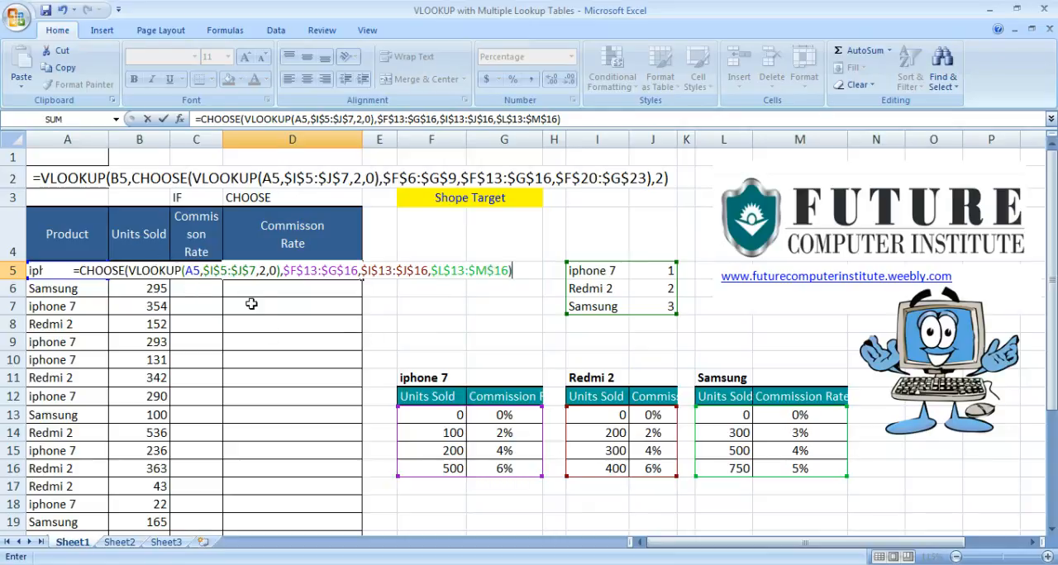
Insert an outer VLOOKUP before CHOOSE in the D5 formula, with units sold cell B5 as its lookup value.
{"action": "left_click", "coordinate": [82, 270]}
{"action": "type", "text": "vl"}
{"action": "key", "text": "Tab"}
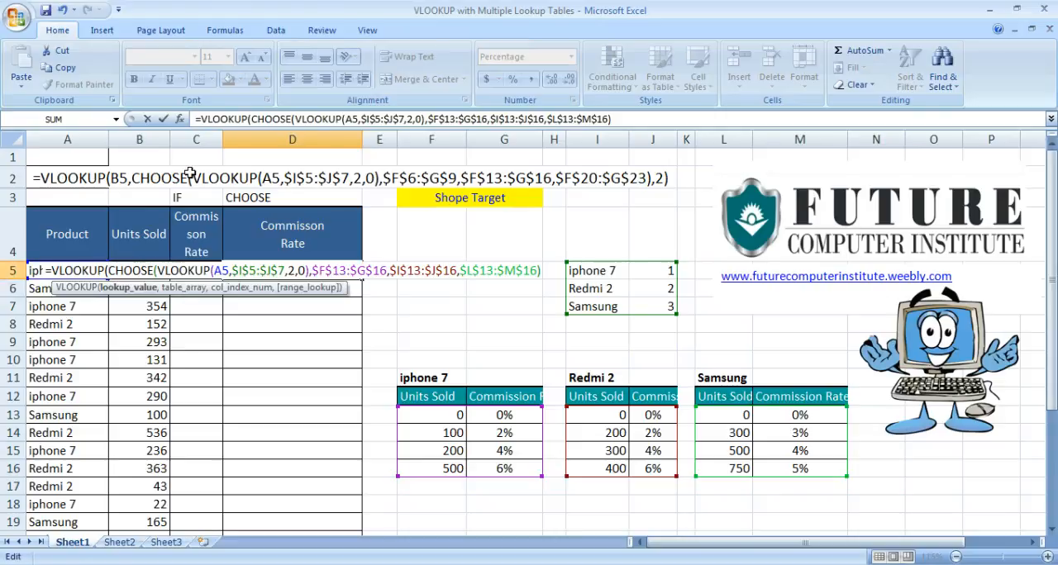
{"action": "type", "text": "b5"}
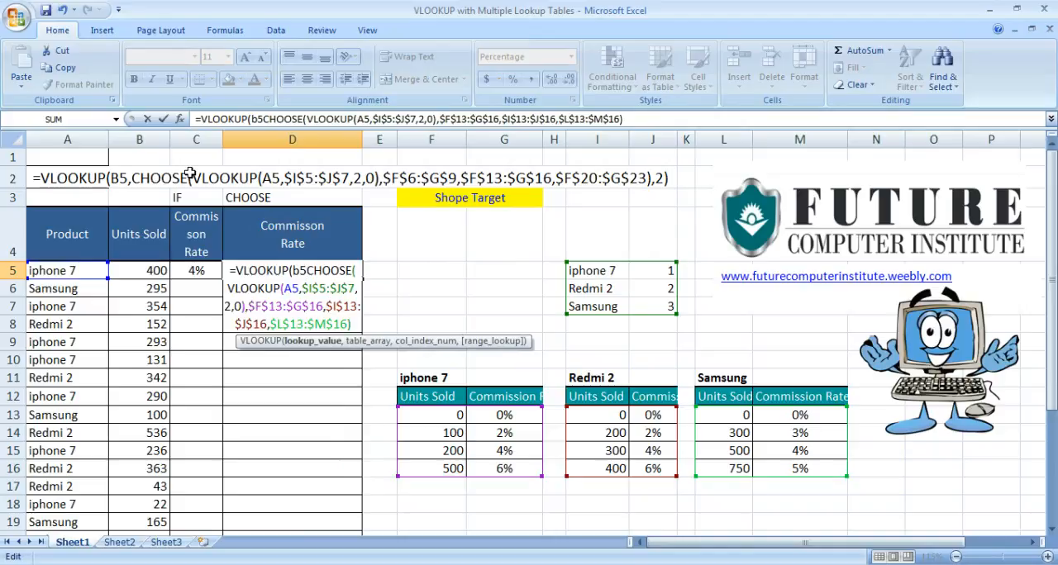
{"action": "type", "text": ","}
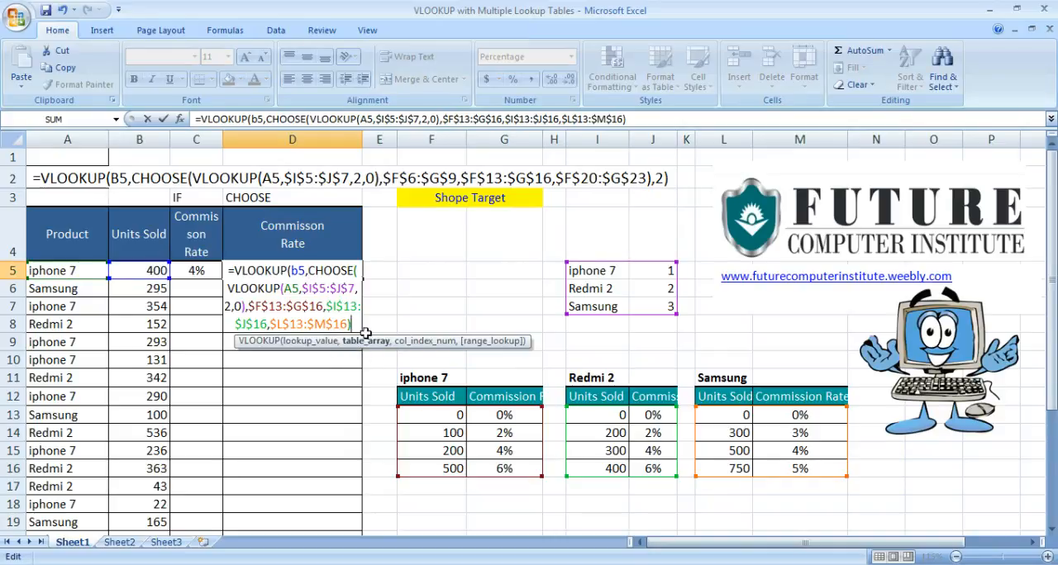
Finish the outer VLOOKUP with column index 2, leave out the range lookup argument, and enter the formula in D5.
{"action": "type", "text": ","}
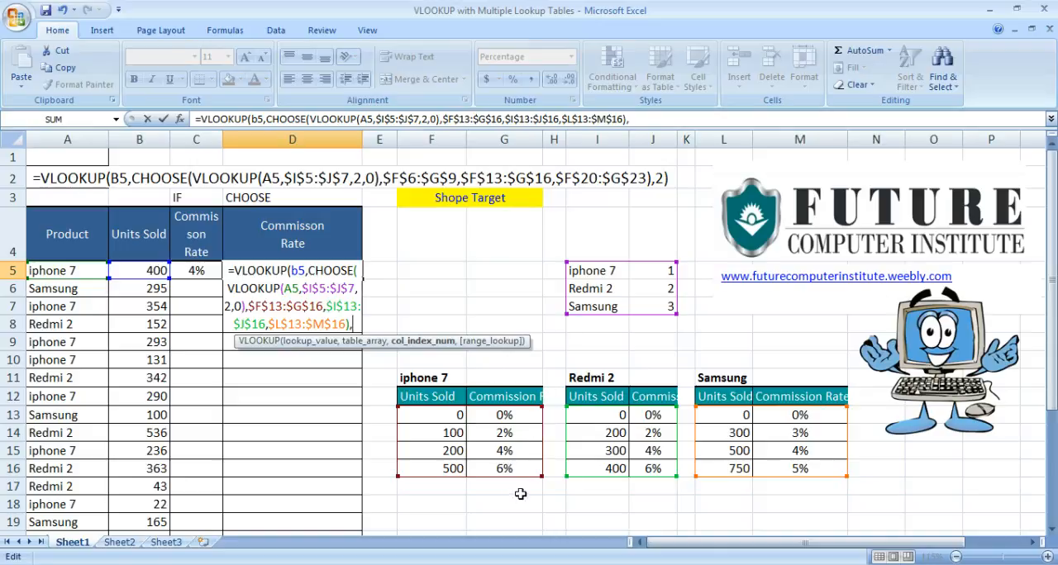
{"action": "type", "text": "2"}
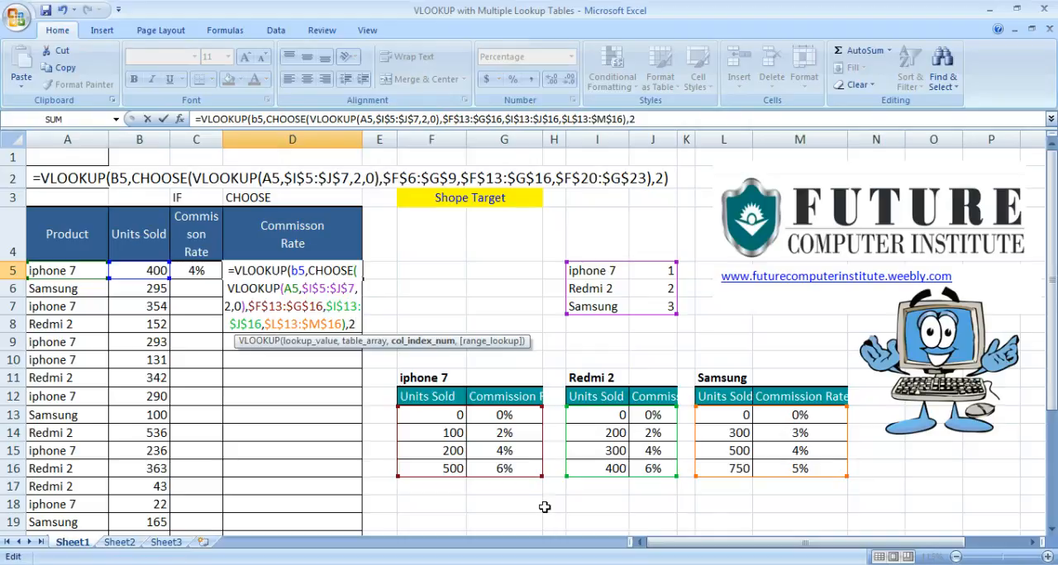
{"action": "type", "text": ","}
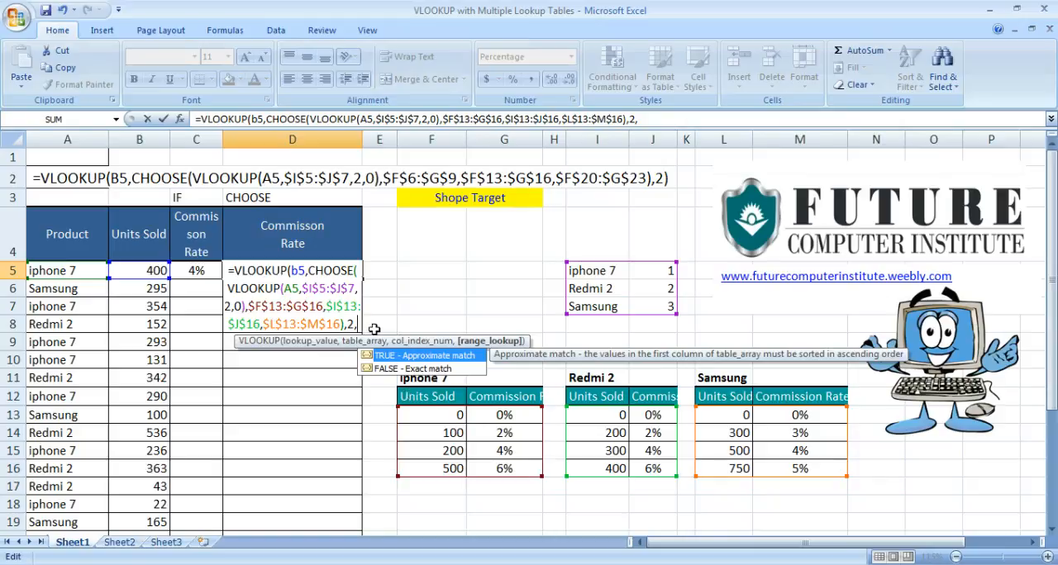
{"action": "key", "text": "BackSpace"}
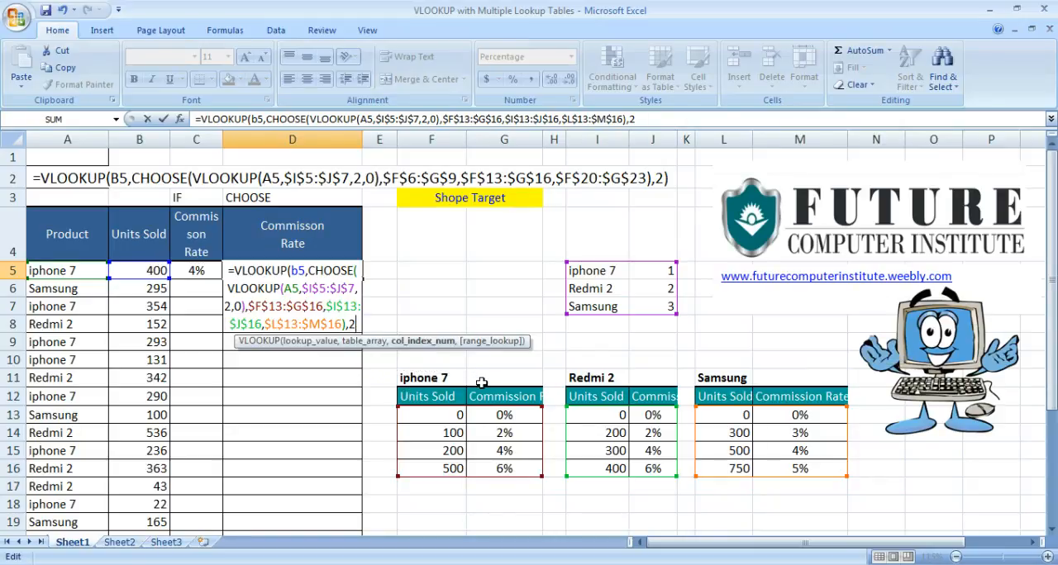
{"action": "type", "text": ")"}
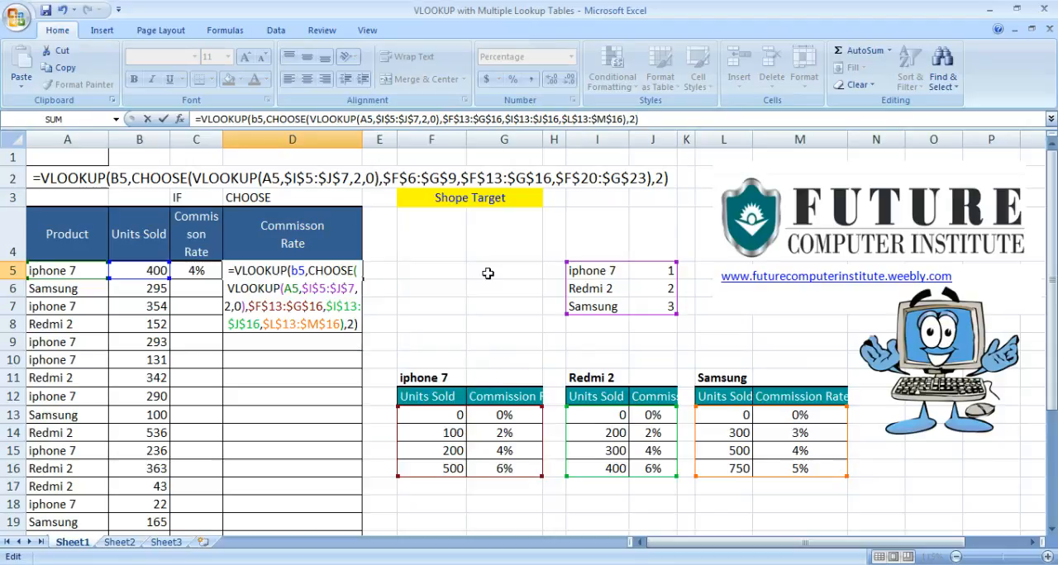
{"action": "key", "text": "Return"}
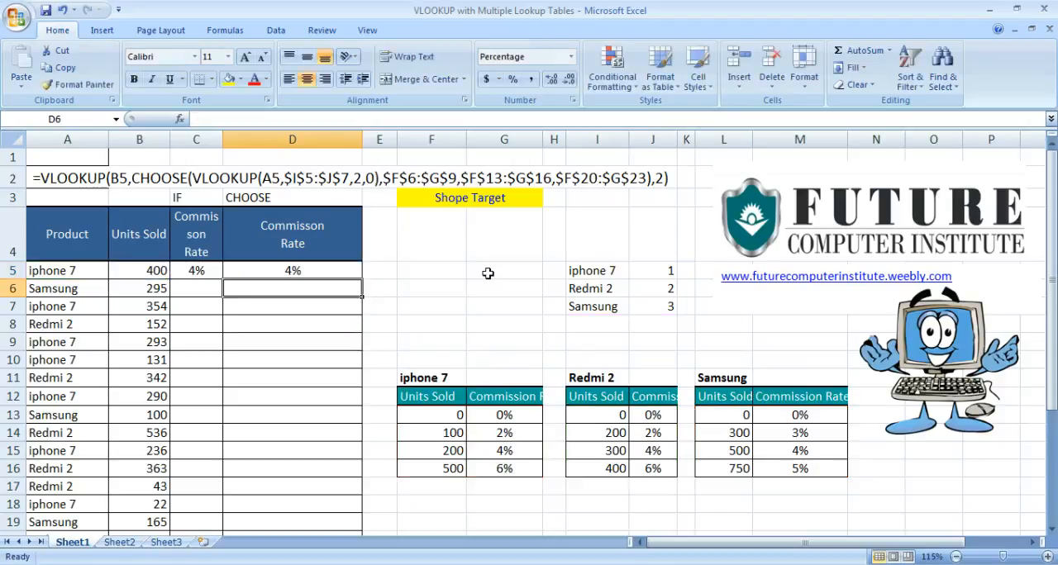
Fill the commission rate formula from D5 down through D30.
{"action": "key", "text": "Left"}
{"action": "key", "text": "Left"}
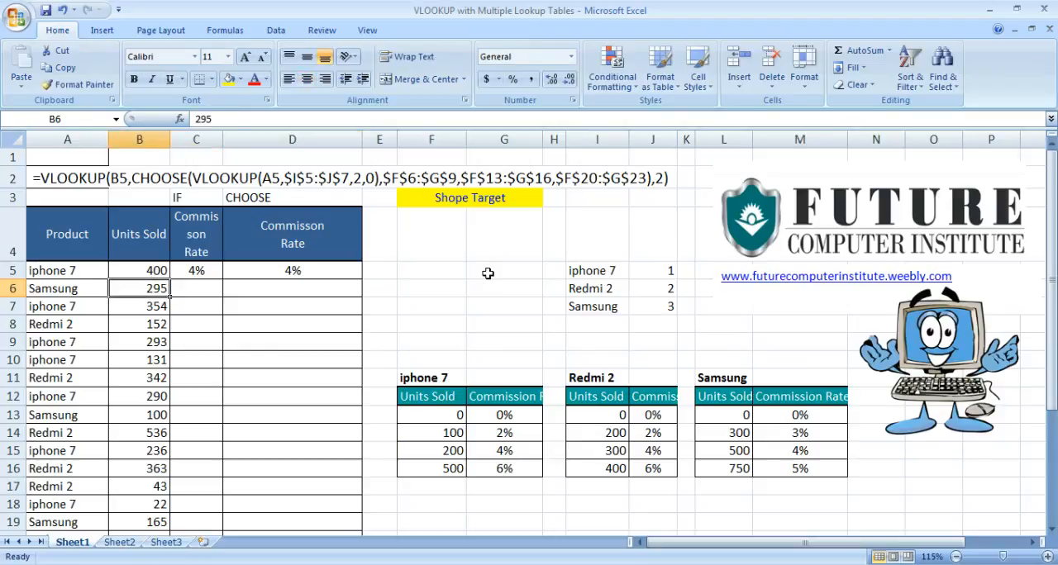
{"action": "key", "text": "ctrl+Down"}
{"action": "key", "text": "Right"}
{"action": "key", "text": "Right"}
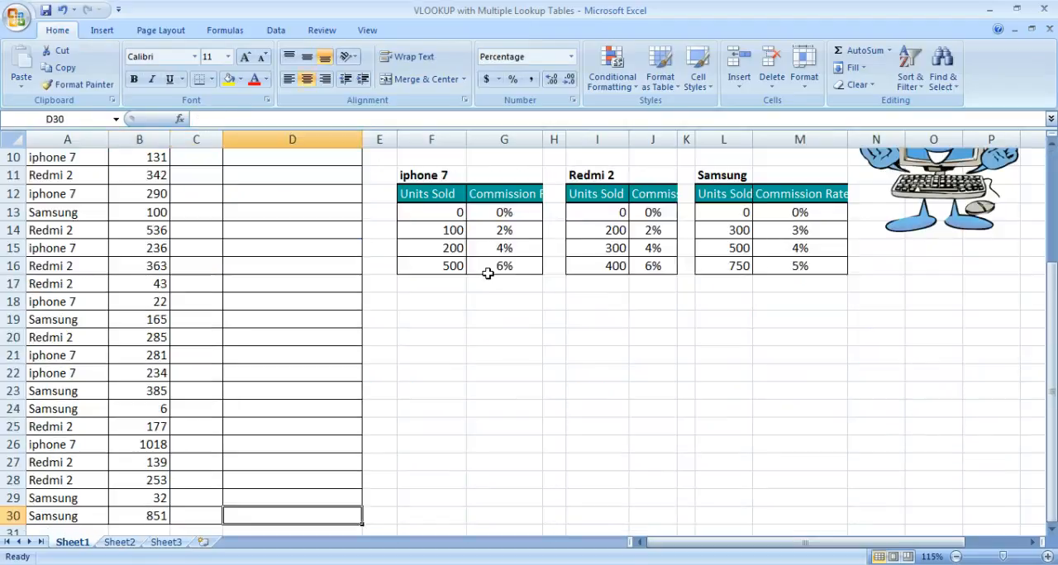
{"action": "key", "text": "ctrl+shift+Up"}
{"action": "key", "text": "ctrl+d"}
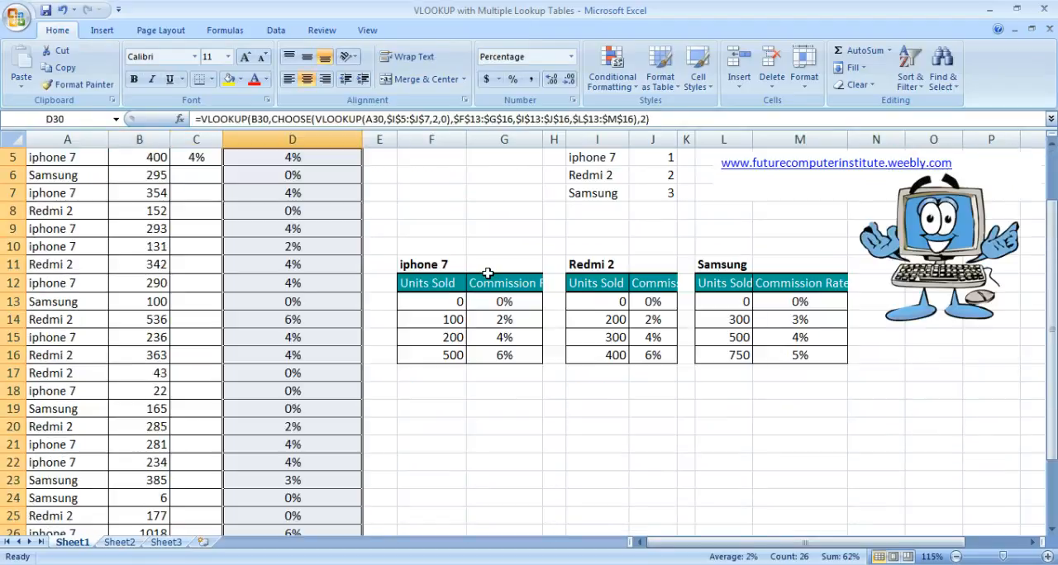
Examine the commission rate formulas in D6 and D5 and the first product row.
{"action": "scroll", "coordinate": [488, 272], "scroll_direction": "up", "scroll_amount": 2}
{"action": "left_click", "coordinate": [357, 286]}
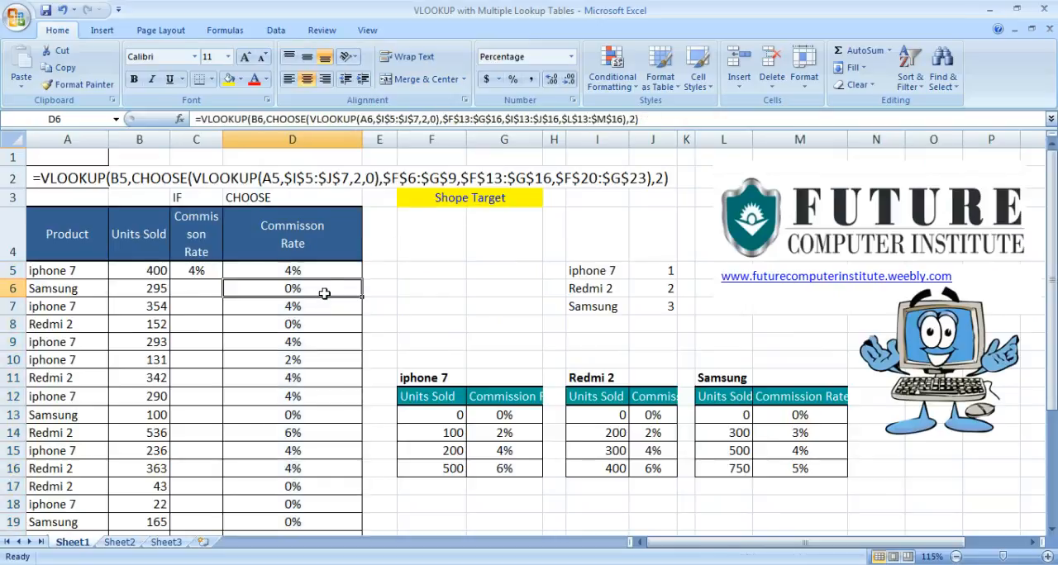
{"action": "left_click", "coordinate": [322, 272]}
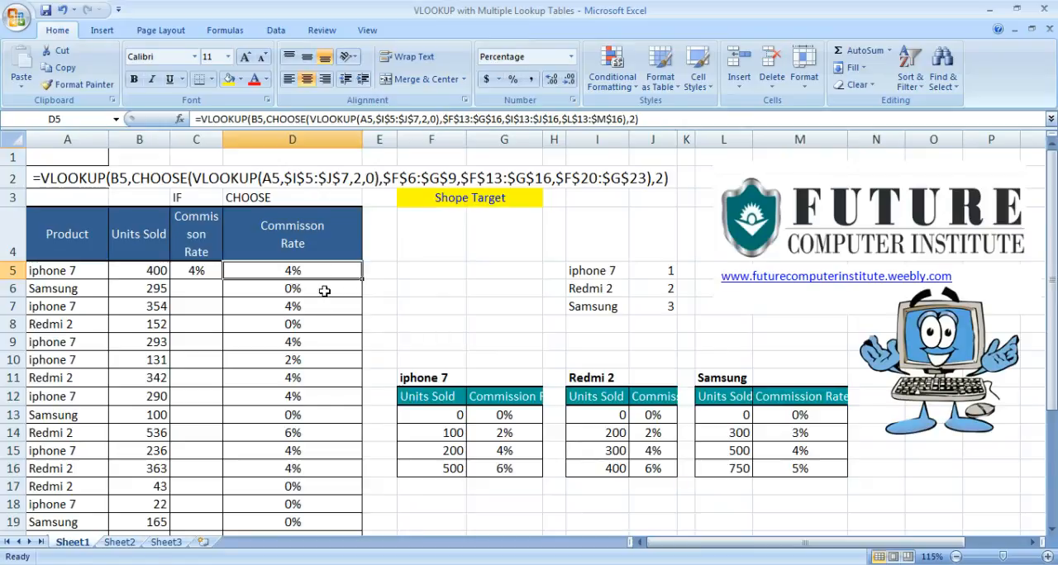
{"action": "left_click", "coordinate": [416, 287]}
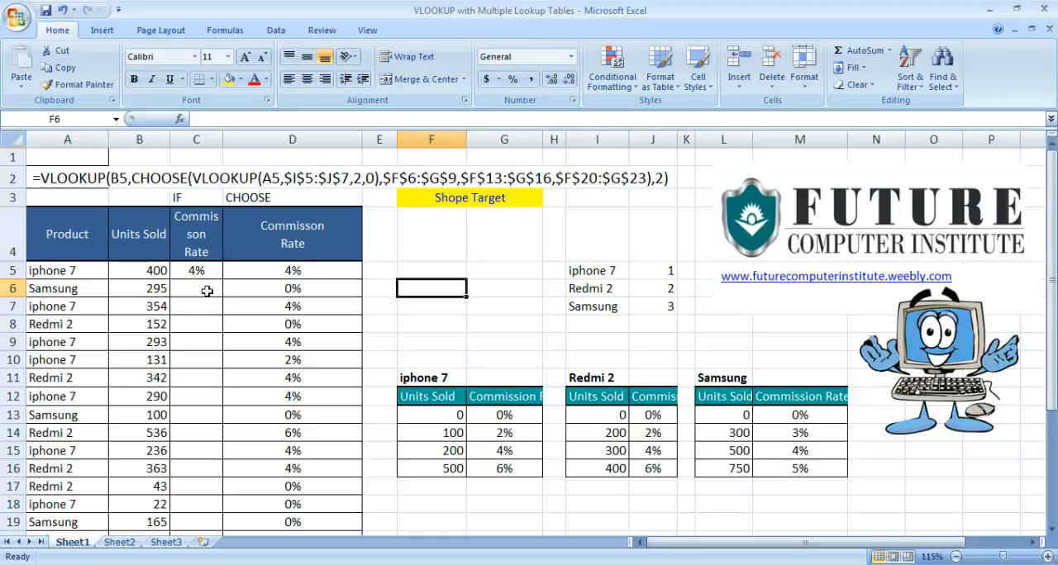
{"action": "left_click", "coordinate": [59, 273]}
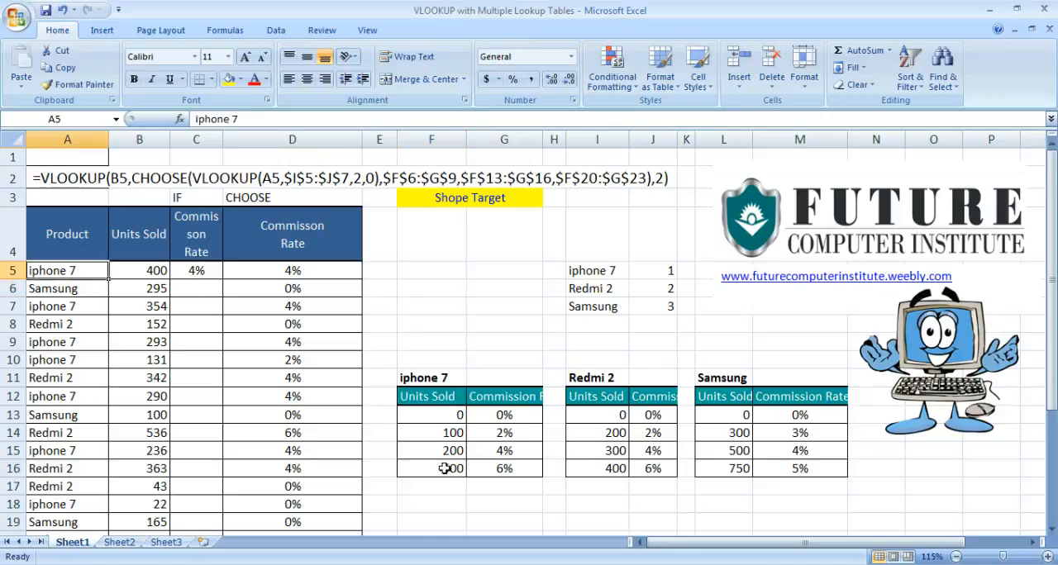
Compare the units sold in B5 with the tiers and commission rates in the iphone 7 lookup table.
{"action": "left_click", "coordinate": [145, 270]}
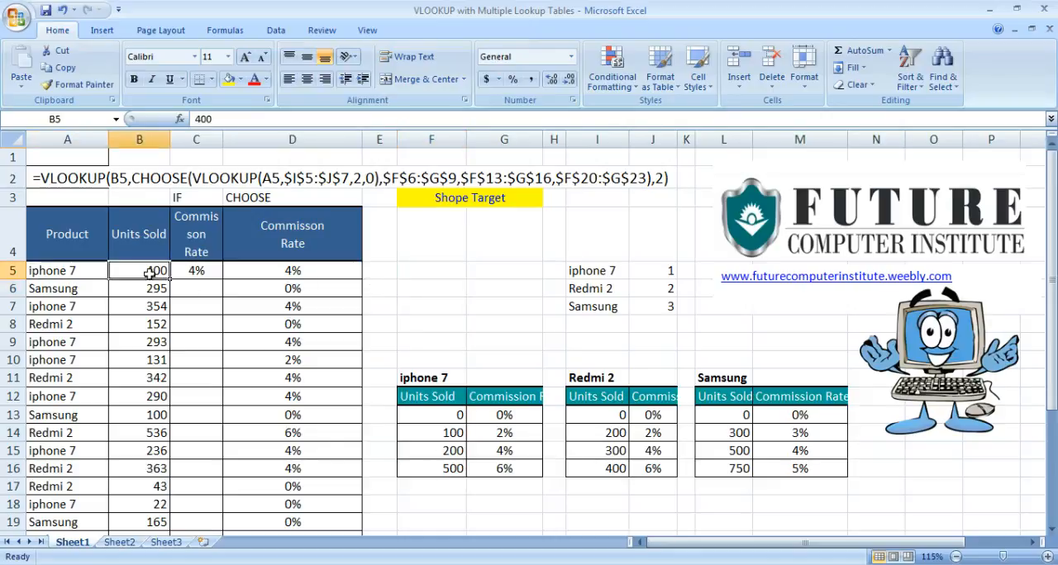
{"action": "left_click", "coordinate": [458, 452]}
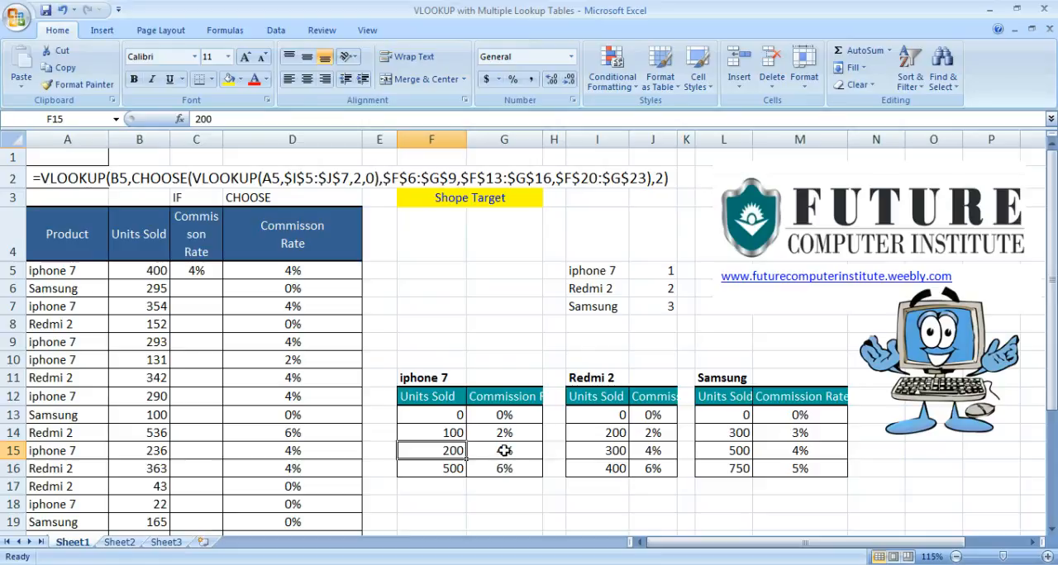
{"action": "left_click", "coordinate": [504, 451]}
{"action": "left_click", "coordinate": [510, 469]}
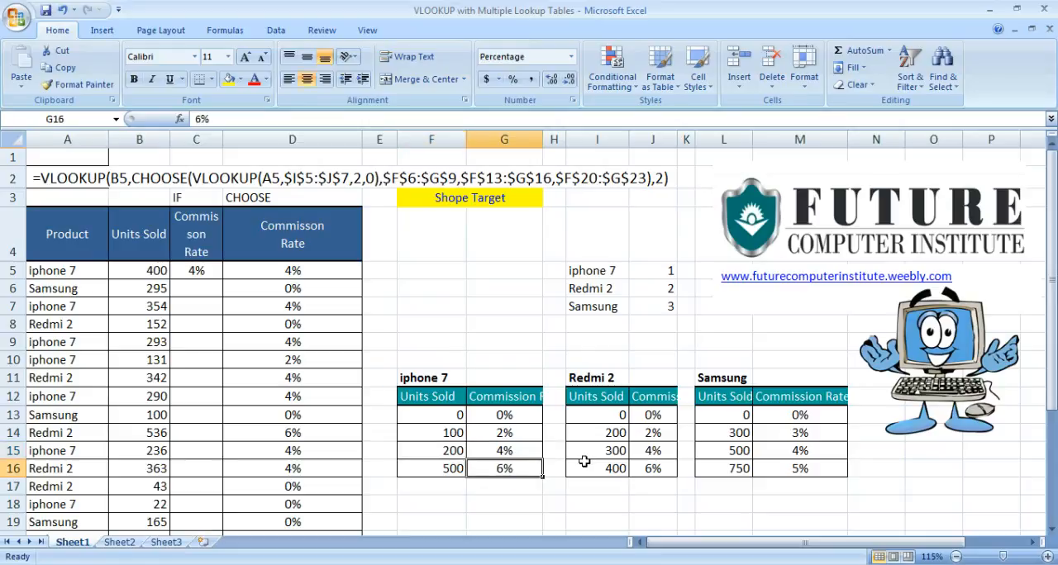
{"action": "left_click", "coordinate": [446, 417]}
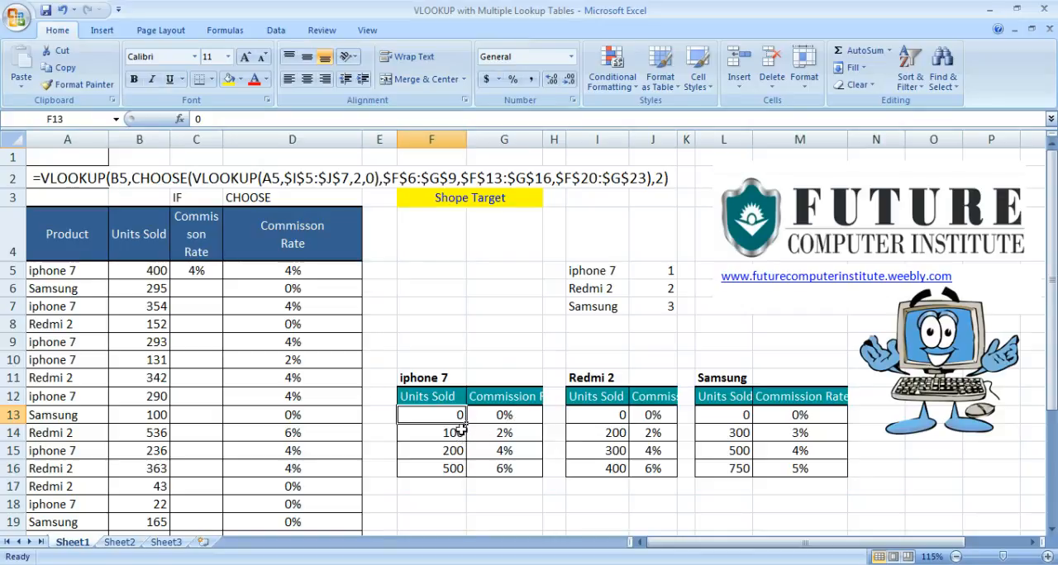
{"action": "left_click", "coordinate": [441, 291]}
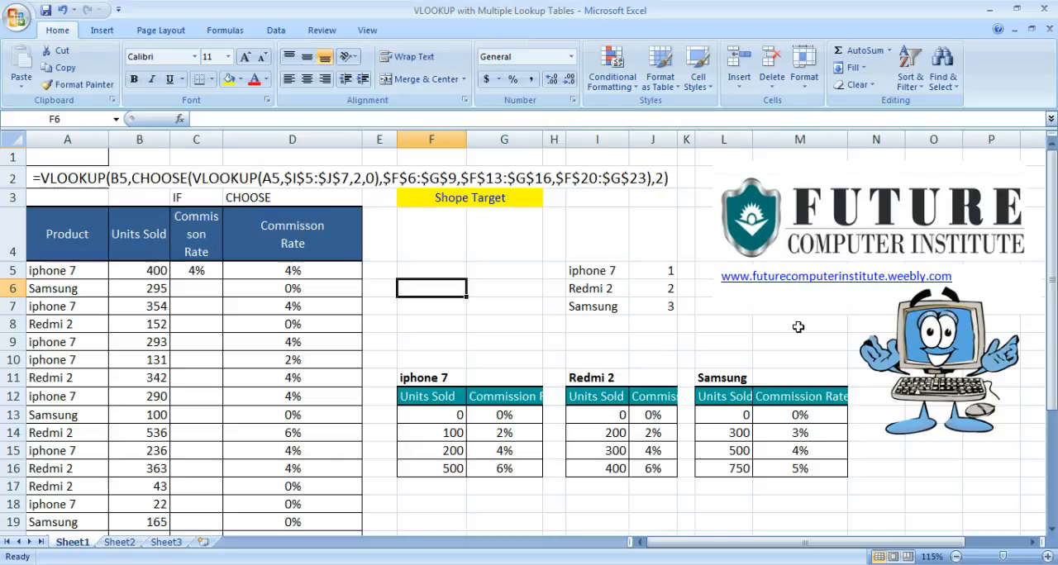
{"action": "left_click", "coordinate": [716, 343]}
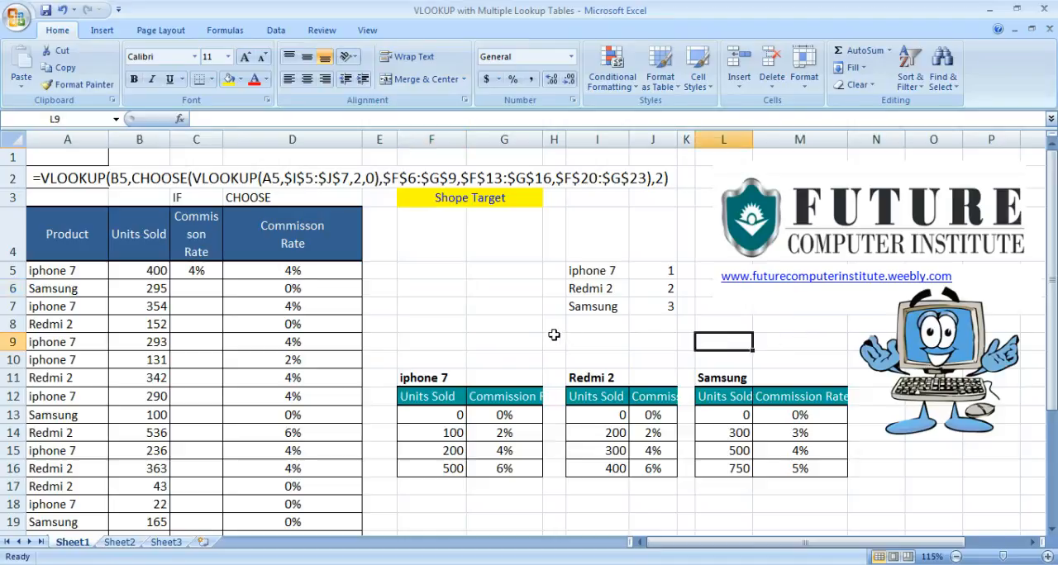
{"action": "left_click_drag", "start_coordinate": [86, 269], "coordinate": [282, 419]}
{"action": "left_click", "coordinate": [296, 337]}
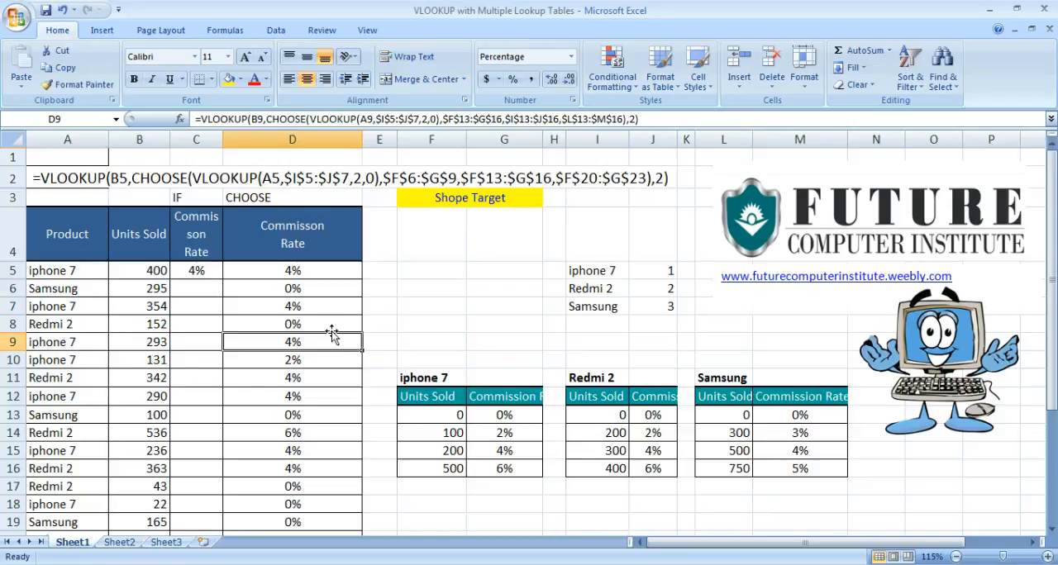
{"action": "left_click", "coordinate": [436, 312]}
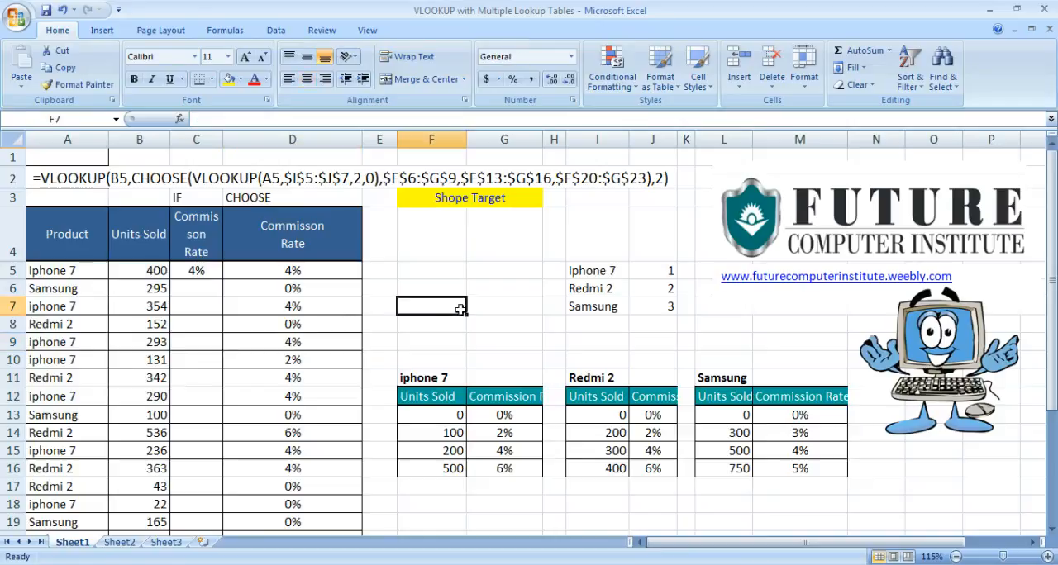